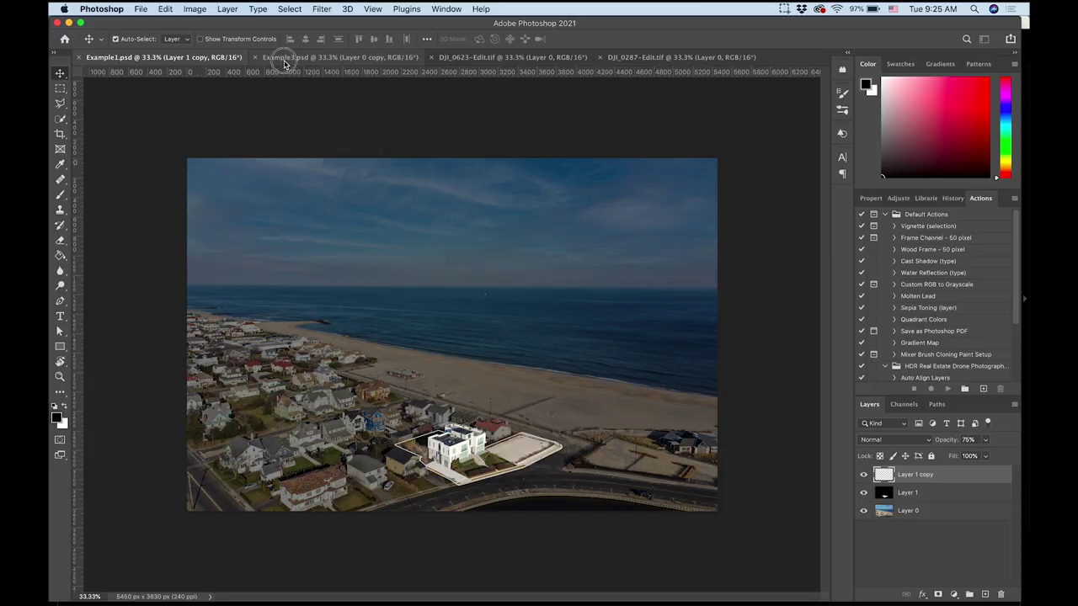
# Look through the second finished example and the unedited drone photos in the open documents
pyautogui.click(284, 59)
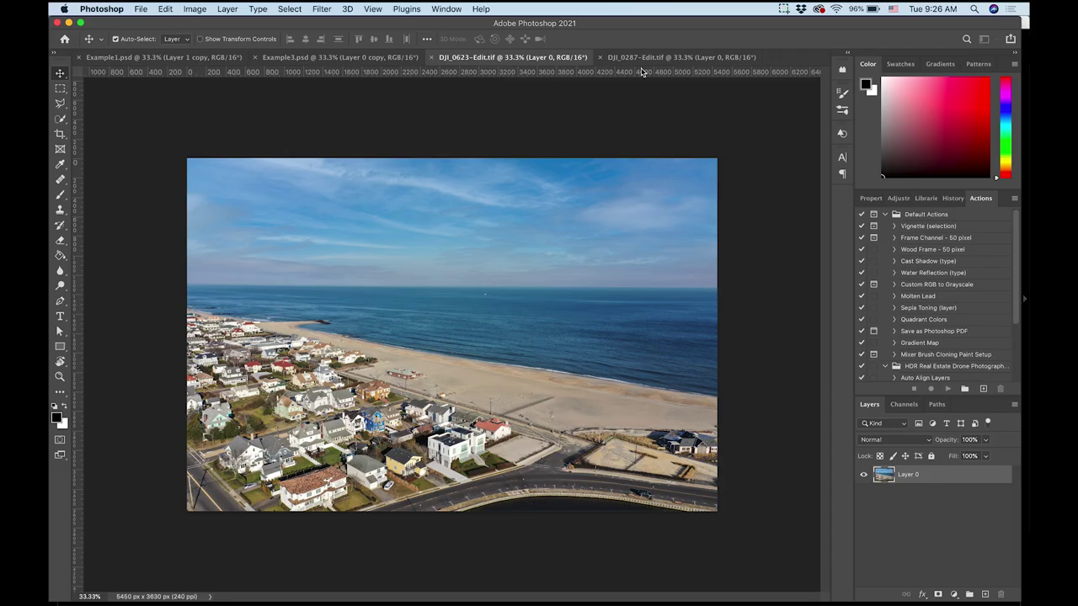
pyautogui.click(637, 58)
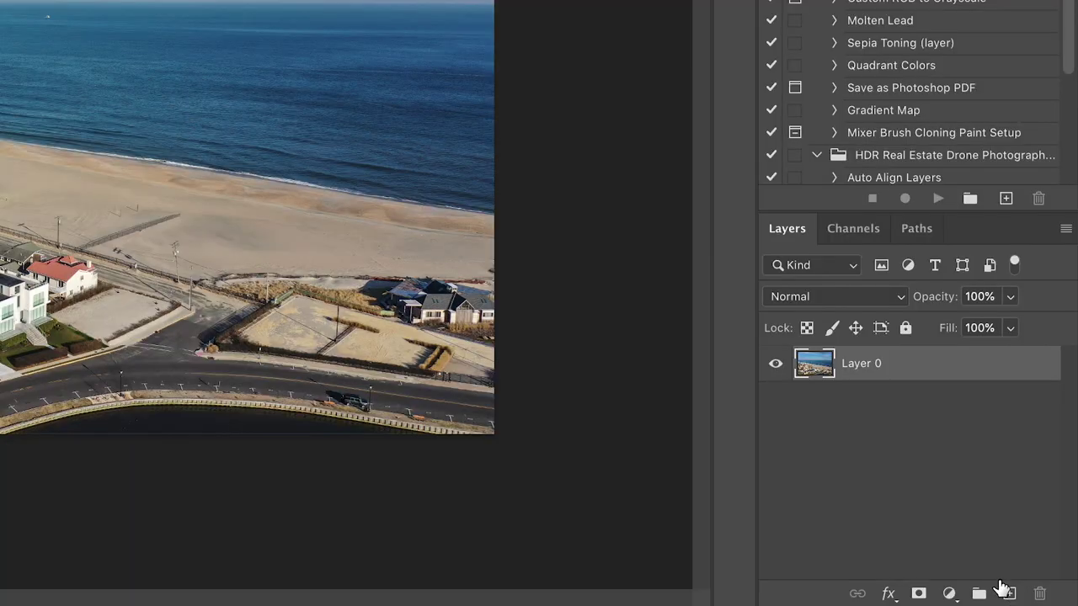
# Cover the DJI_0623 beach photo with a new black-filled layer at 50% opacity
pyautogui.click(1006, 592)
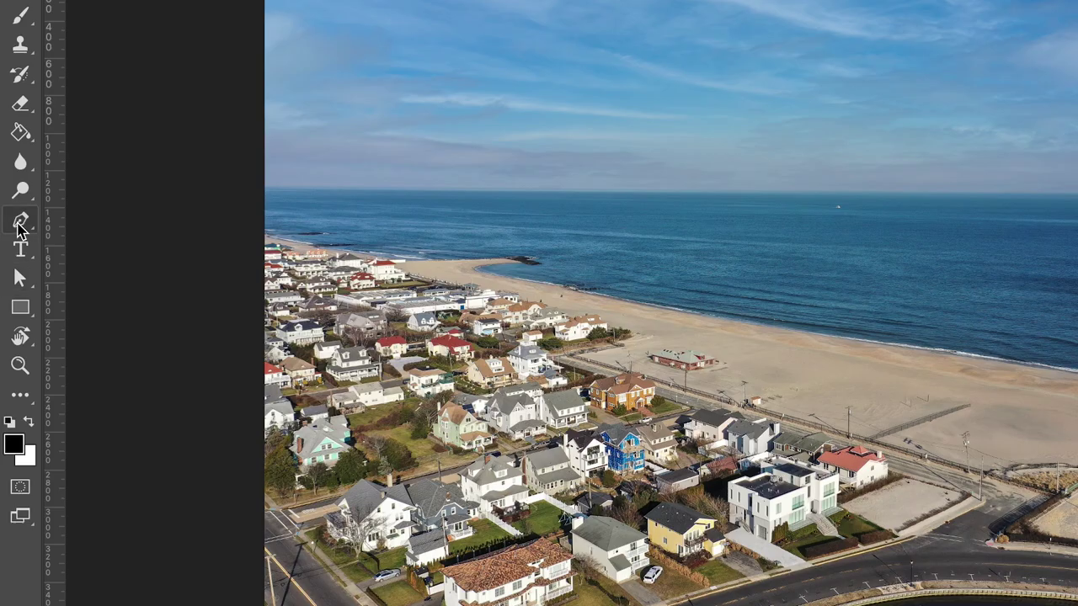
pyautogui.click(57, 257)
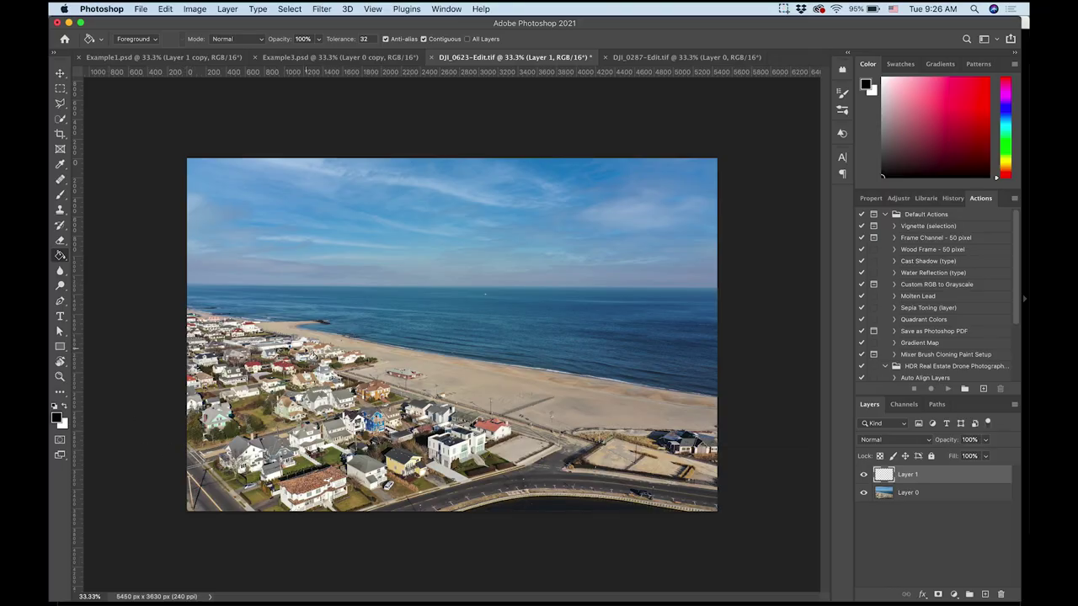
pyautogui.click(309, 354)
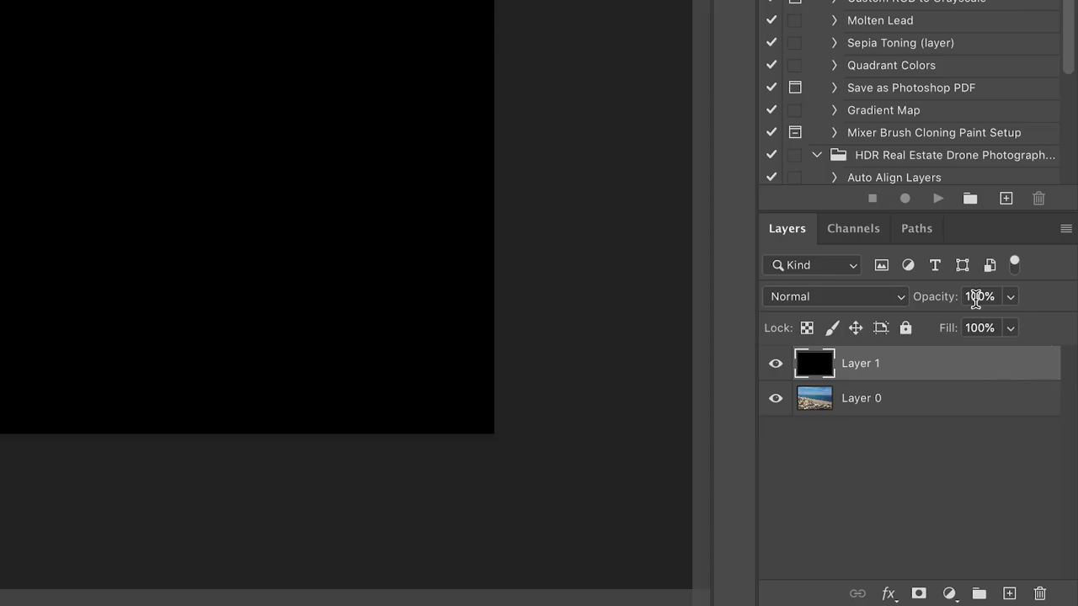
pyautogui.click(977, 297)
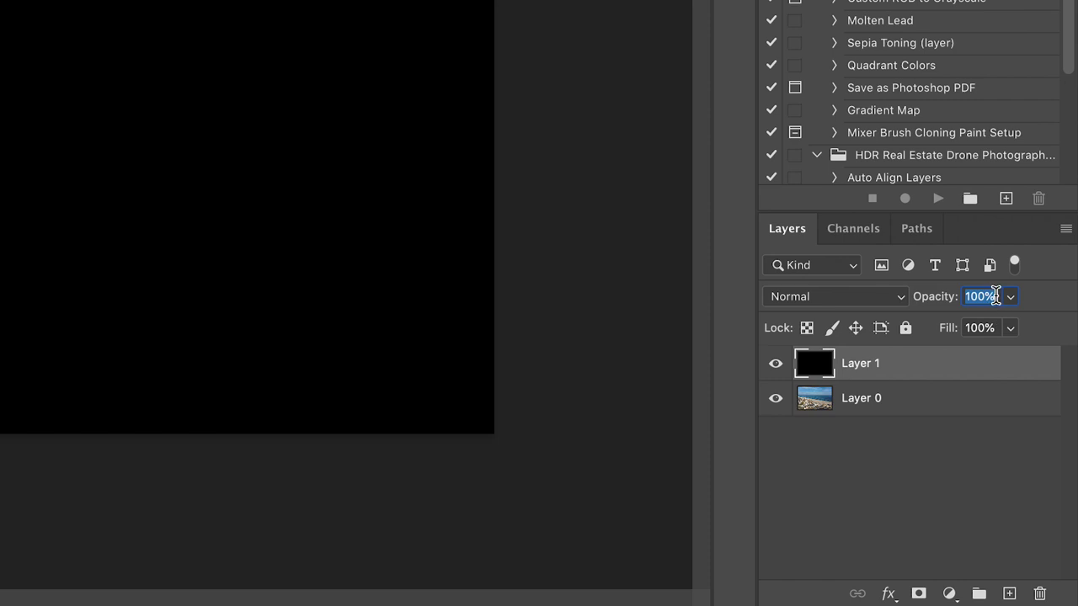
pyautogui.write('50')
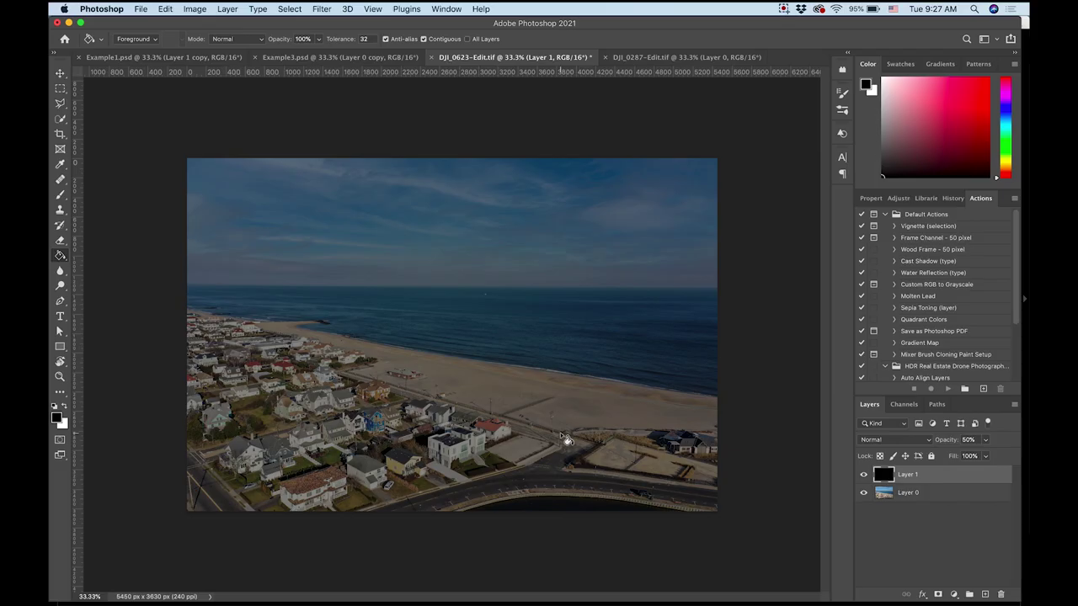
# Begin a polygonal lasso outline of the white house's property, following the curb, the street corner and the back hedge of the empty sandy lot
pyautogui.press('z')
pyautogui.moveTo(448, 433); pyautogui.dragTo(479, 352)
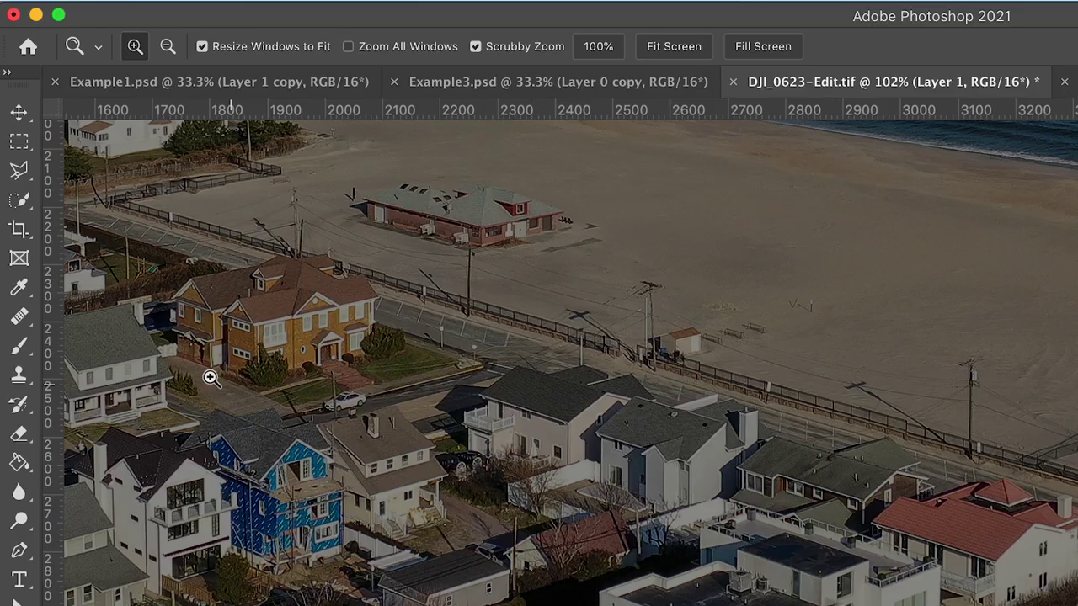
pyautogui.click(18, 173)
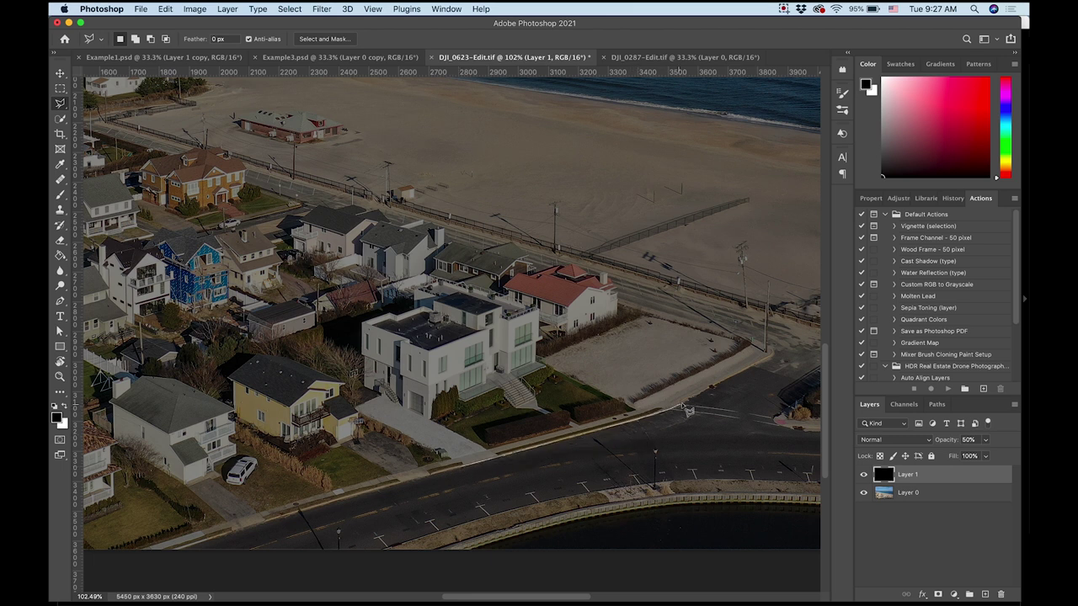
pyautogui.scroll(3, 774, 354)
pyautogui.click(767, 361)
pyautogui.click(771, 344)
pyautogui.click(763, 327)
pyautogui.click(751, 317)
pyautogui.click(680, 287)
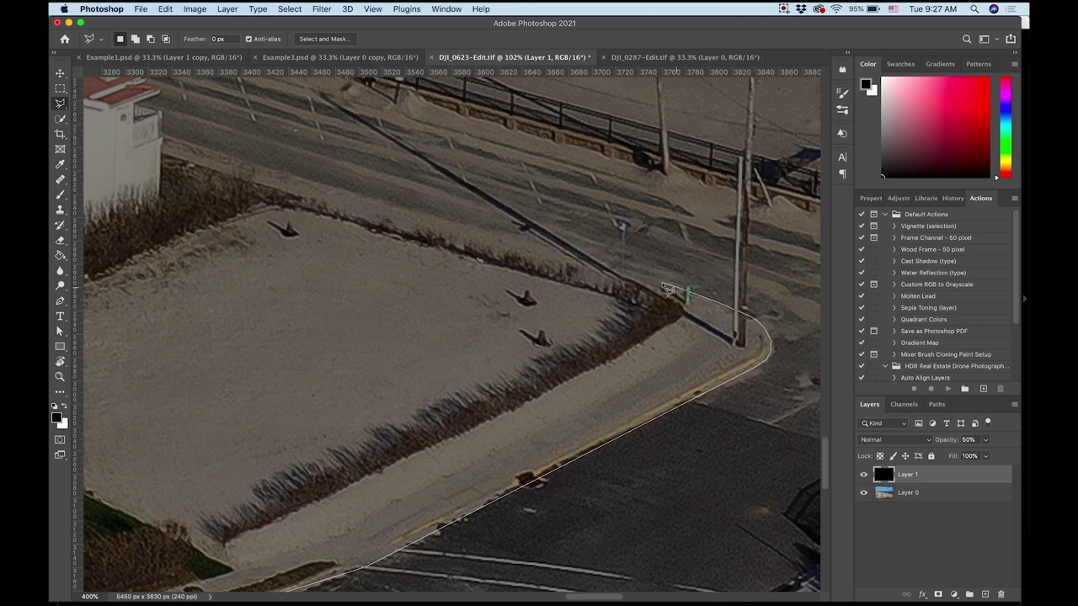
pyautogui.moveTo(284, 184); pyautogui.dragTo(656, 163)
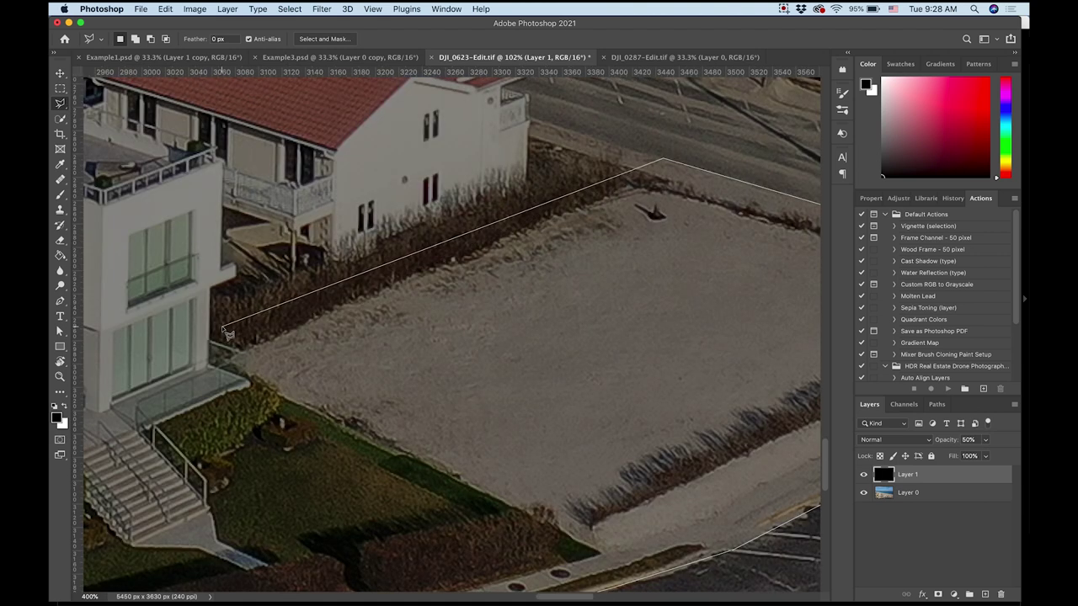
pyautogui.click(211, 331)
# Continue the lasso outline up the white house's side wall, around its roof terrace and into the rear yard
pyautogui.moveTo(240, 274)
pyautogui.mouseDown()
pyautogui.moveTo(218, 150)
pyautogui.moveTo(442, 259)
pyautogui.mouseUp()
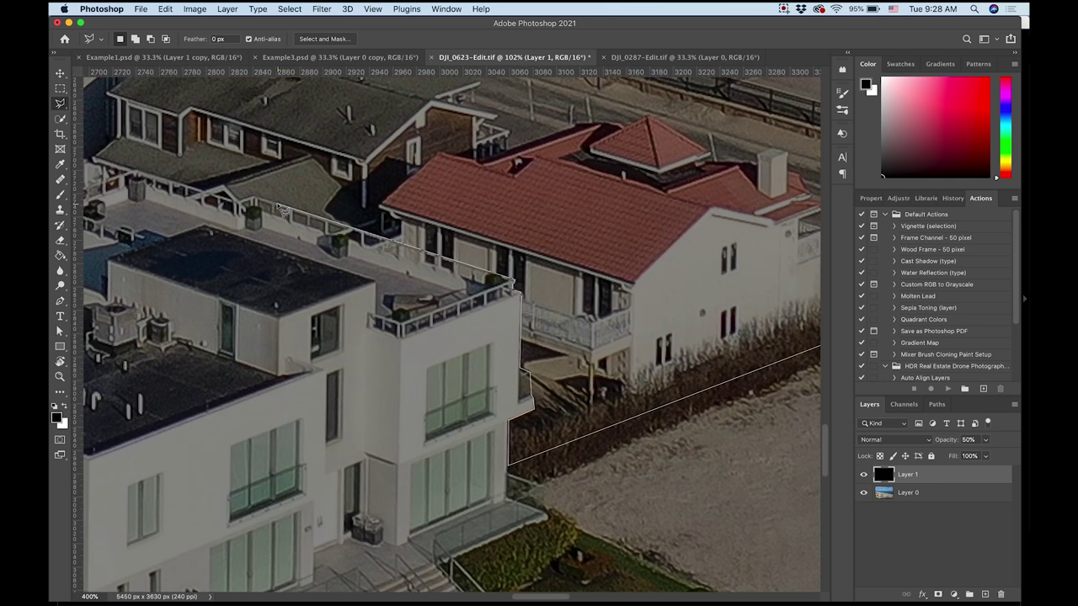
pyautogui.moveTo(155, 172); pyautogui.dragTo(426, 237)
pyautogui.click(336, 212)
pyautogui.moveTo(235, 250); pyautogui.dragTo(543, 237)
pyautogui.click(537, 312)
pyautogui.click(420, 269)
pyautogui.moveTo(110, 376); pyautogui.dragTo(379, 305)
pyautogui.press('BackSpace')
# Carry the lasso outline past the yellow house and along the driveway to the street, closing the property selection
pyautogui.click(709, 207)
pyautogui.click(181, 390)
pyautogui.click(539, 536)
pyautogui.moveTo(539, 537); pyautogui.dragTo(419, 297)
pyautogui.click(397, 338)
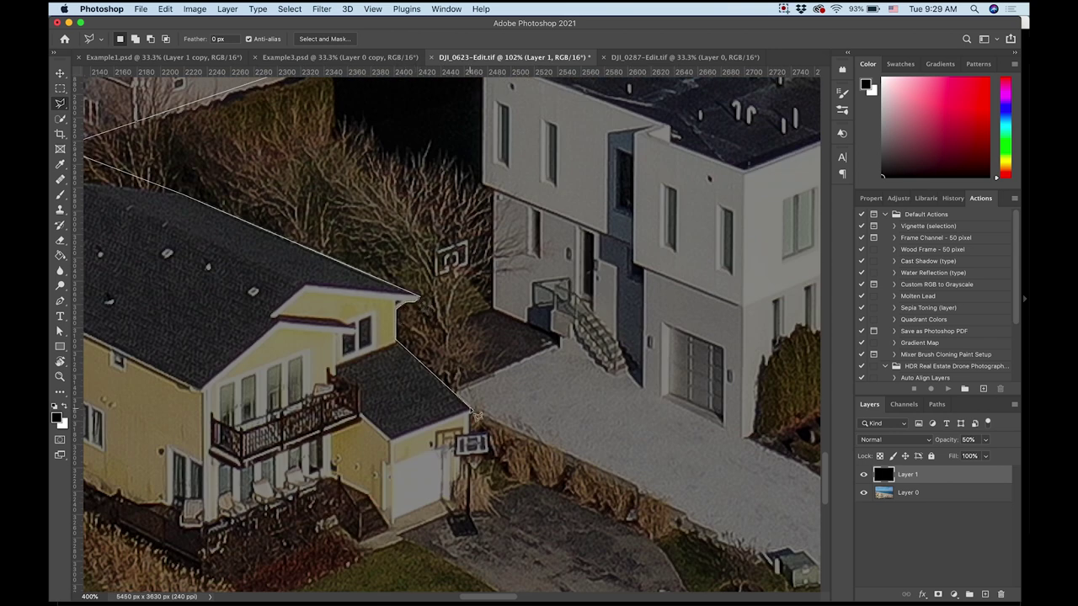
pyautogui.moveTo(476, 428); pyautogui.dragTo(206, 281)
pyautogui.click(583, 471)
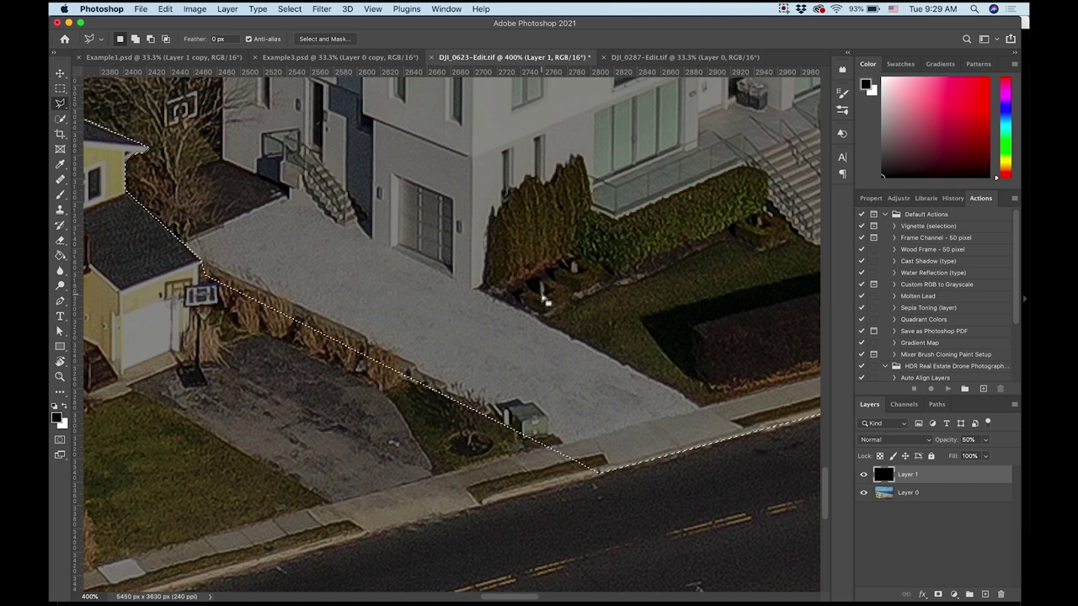
pyautogui.press('super+0')
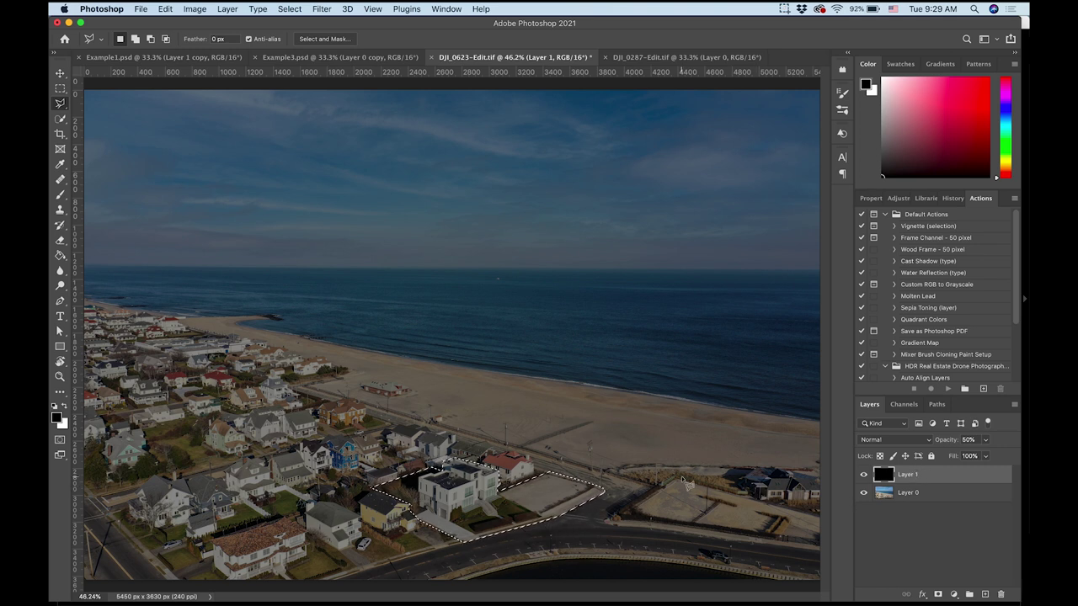
# Clear the selected property from the black layer, deselect, and compare the photo with Example1.psd
pyautogui.click(165, 8)
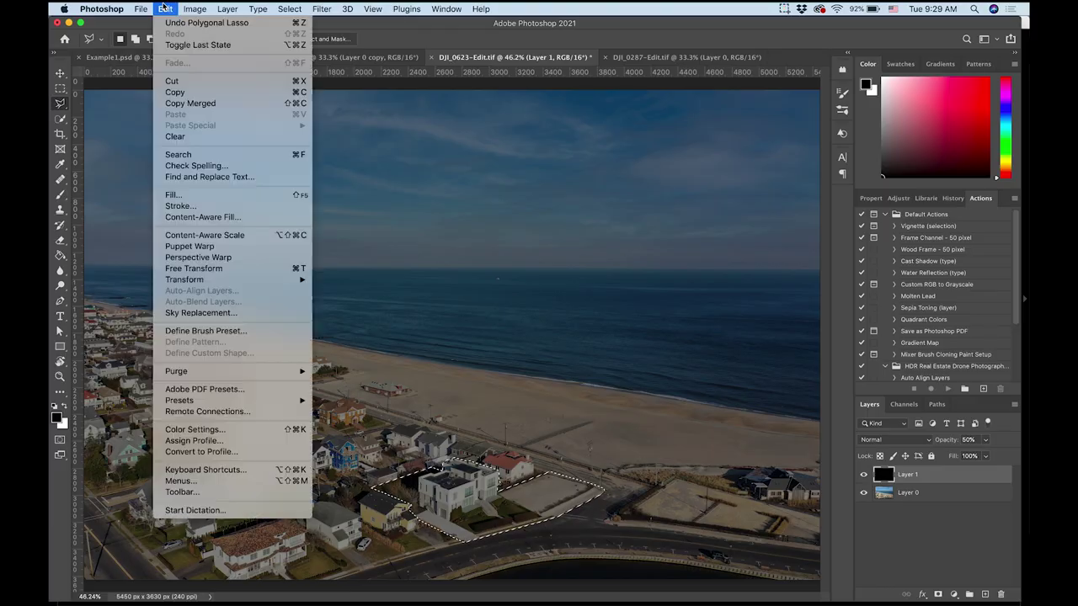
pyautogui.click(239, 152)
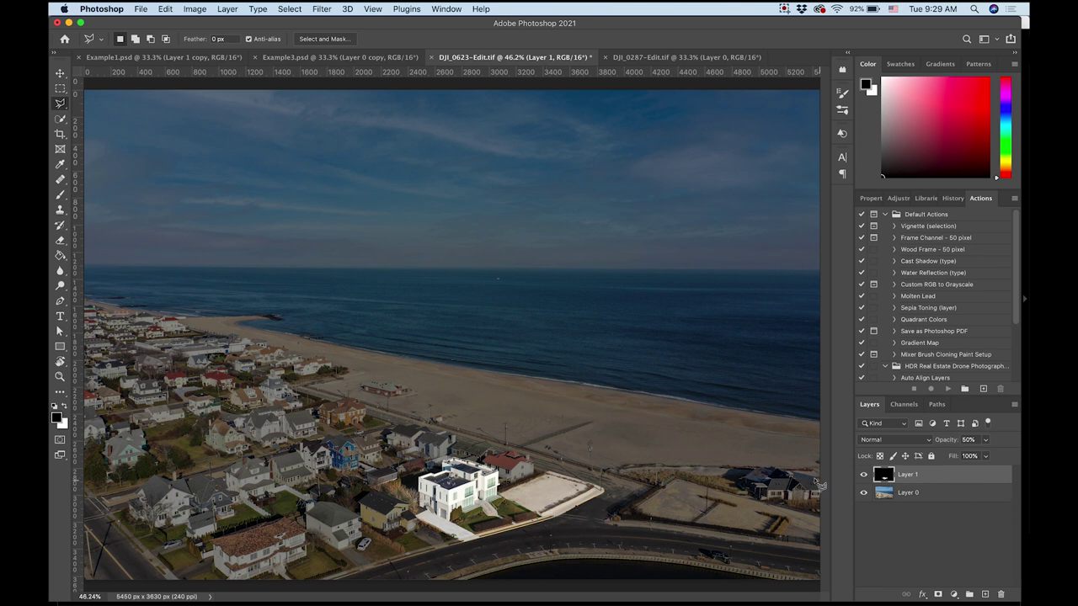
pyautogui.click(162, 59)
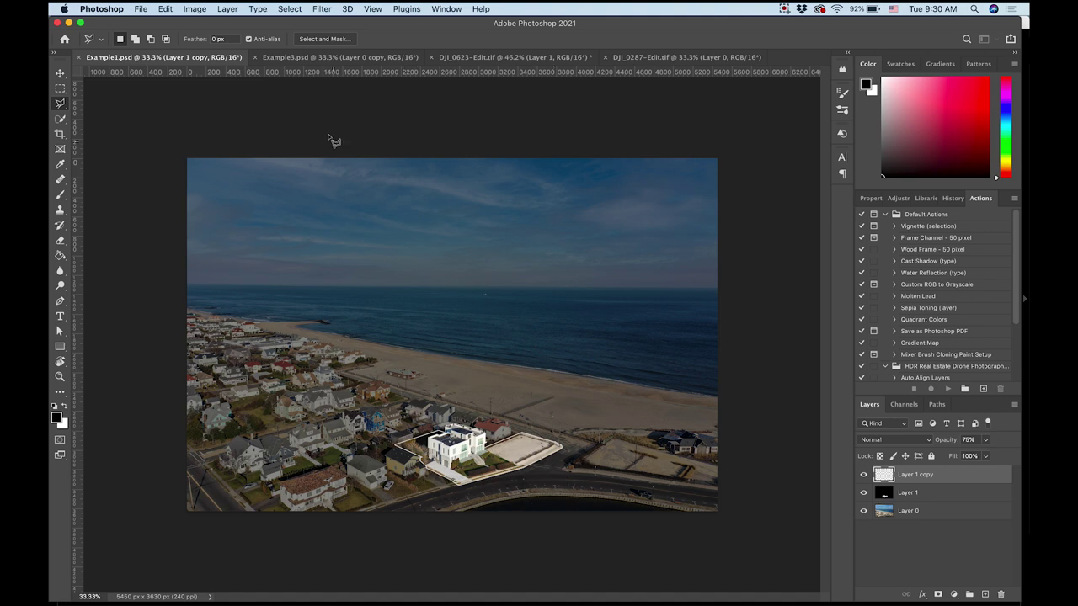
pyautogui.click(493, 57)
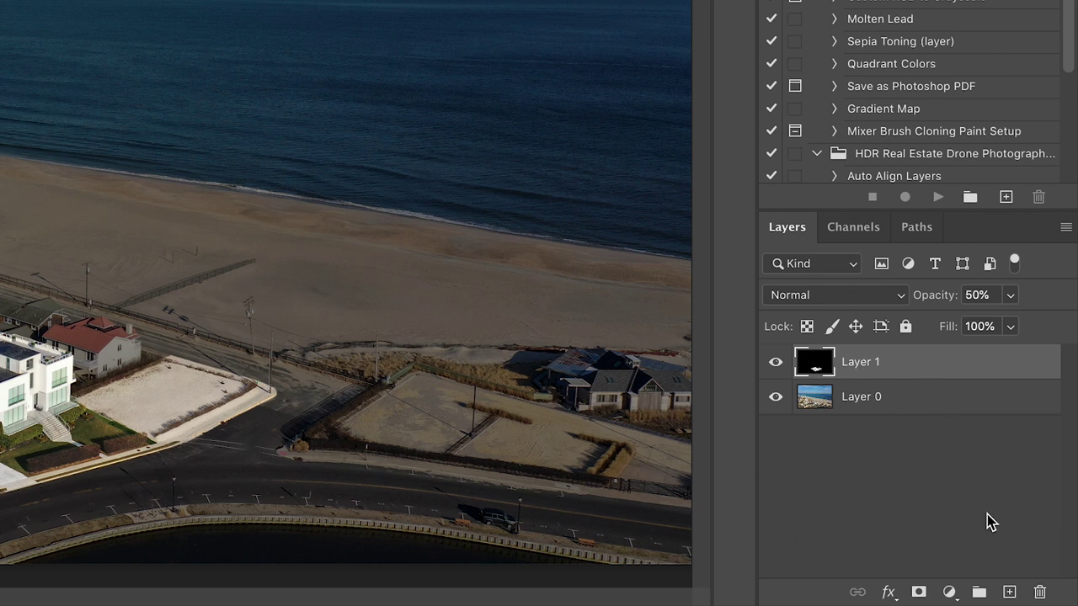
# Duplicate the black overlay layer and lock the original Layer 1
pyautogui.press('super+j')
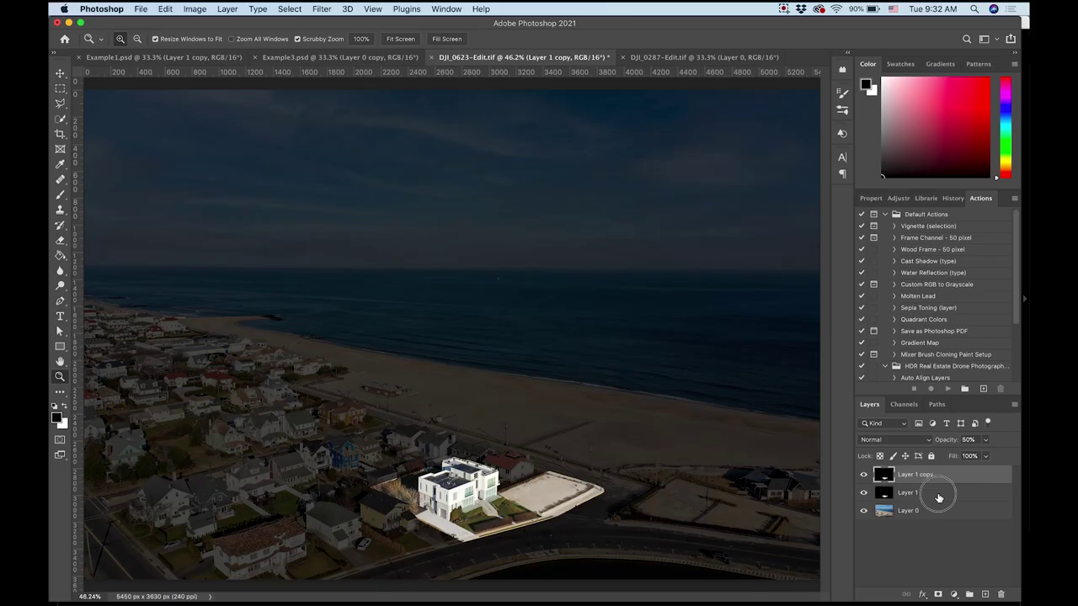
pyautogui.click(907, 394)
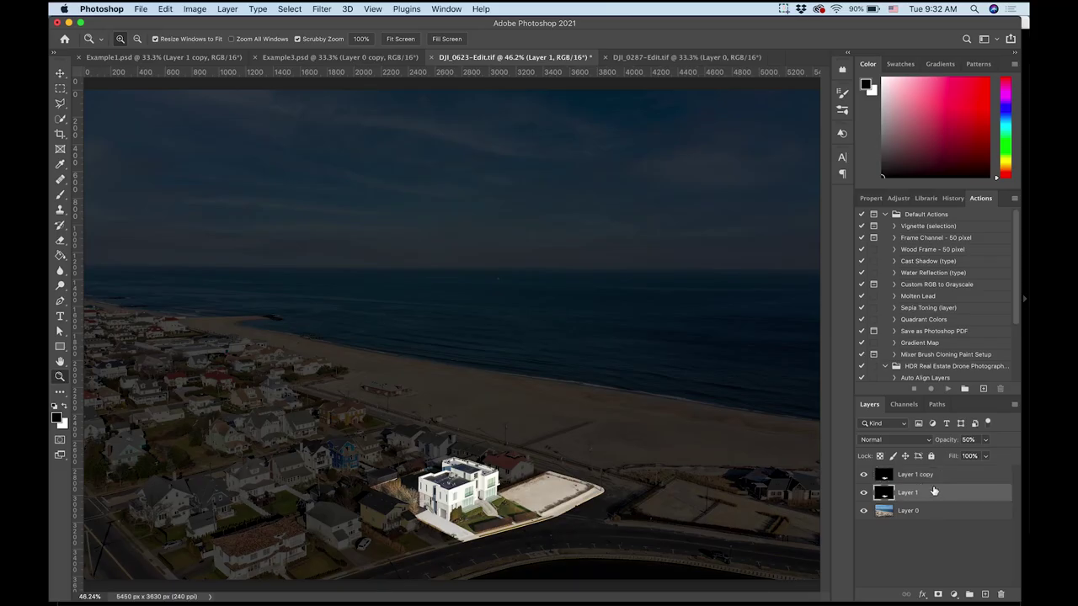
pyautogui.click(1014, 406)
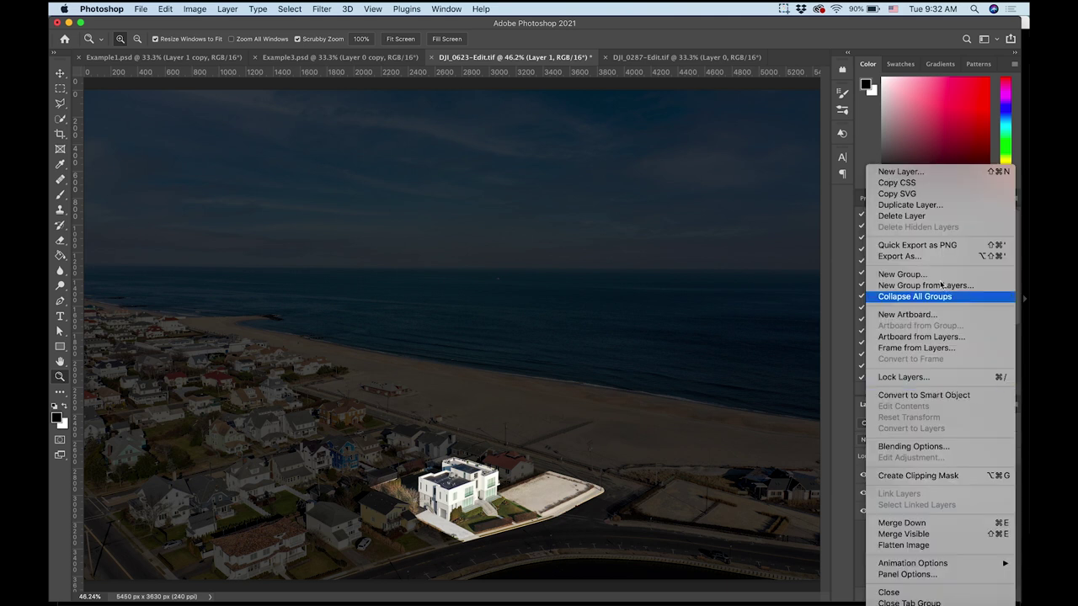
pyautogui.click(844, 410)
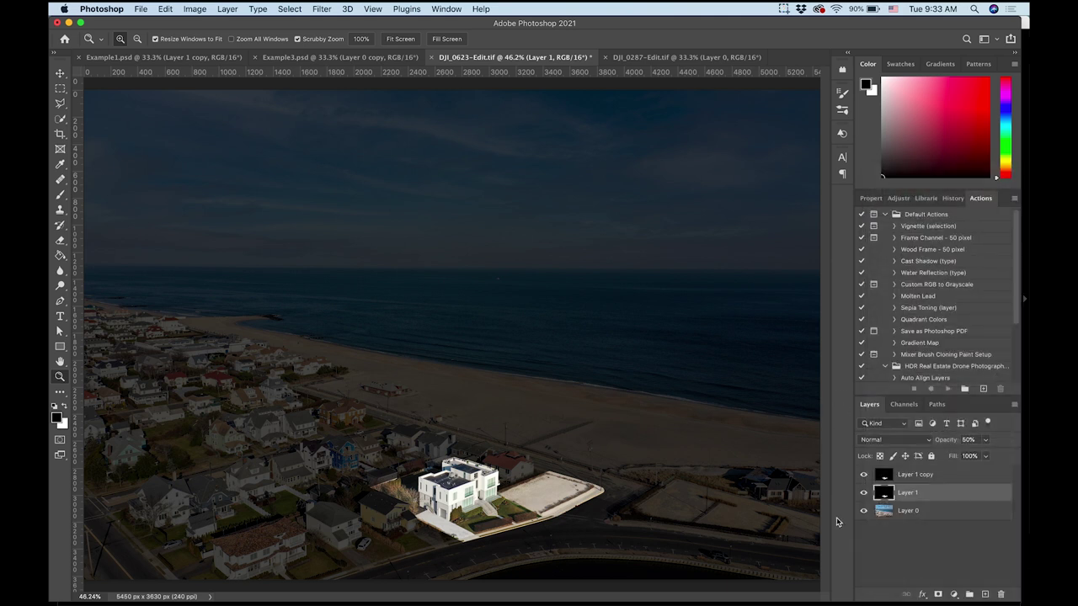
# Set the opacity of Layer 1 copy to 100%
pyautogui.click(894, 477)
pyautogui.click(1010, 295)
pyautogui.moveTo(1002, 324); pyautogui.dragTo(1059, 327)
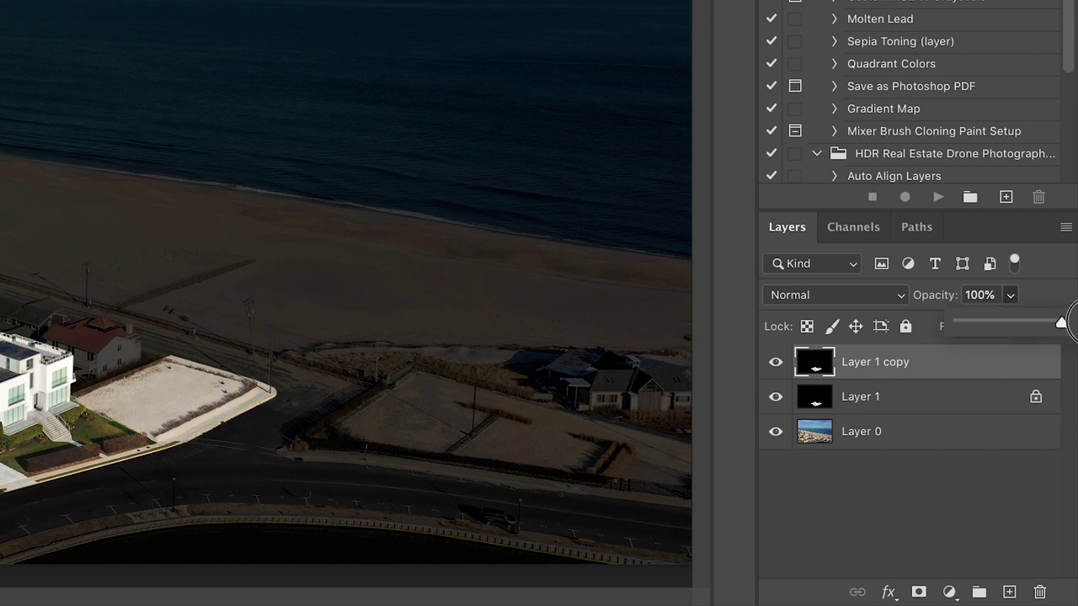
pyautogui.click(925, 547)
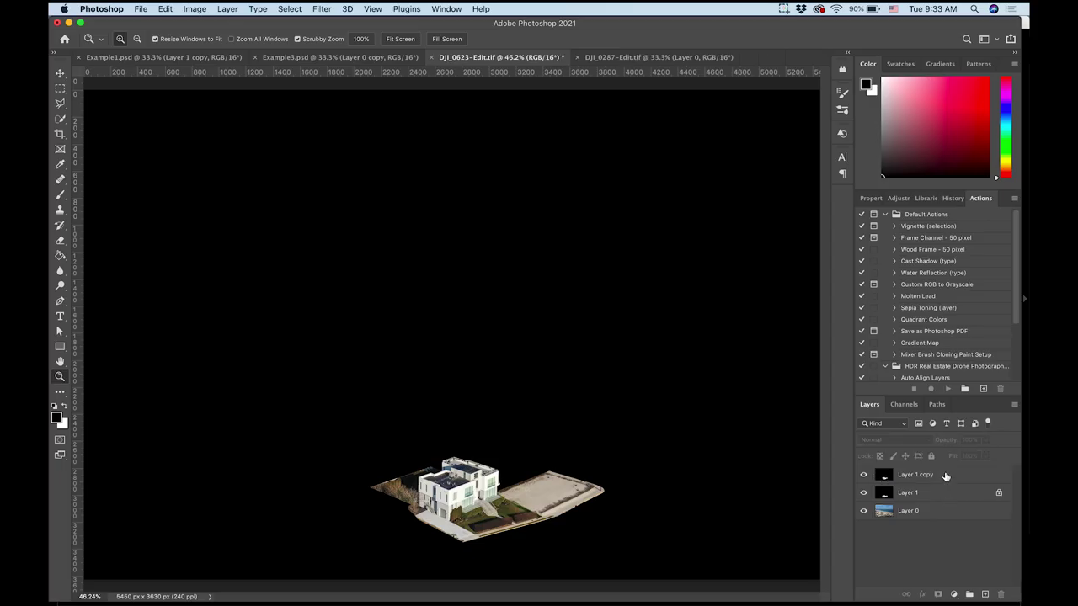
# Apply a white 9 px Stroke effect positioned Inside, at 100% opacity, to Layer 1 copy
pyautogui.click(956, 477)
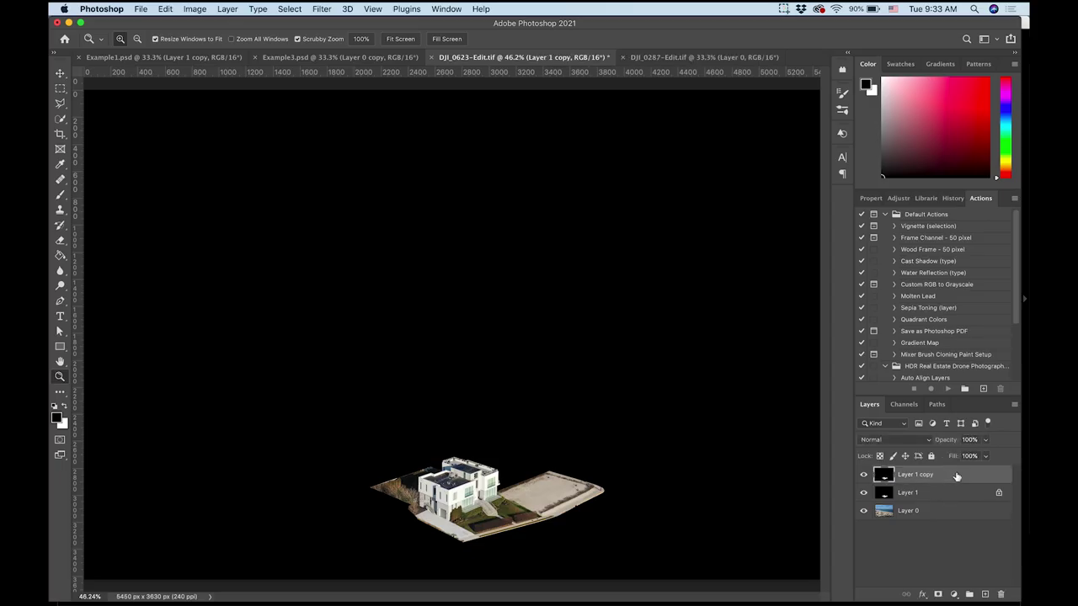
pyautogui.doubleClick(957, 477)
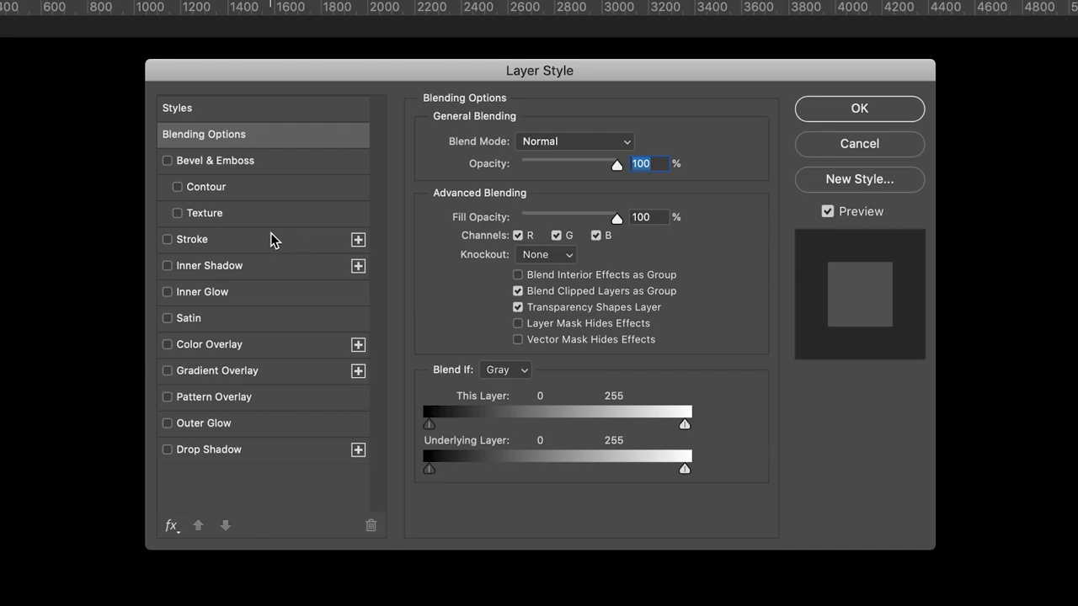
pyautogui.click(167, 240)
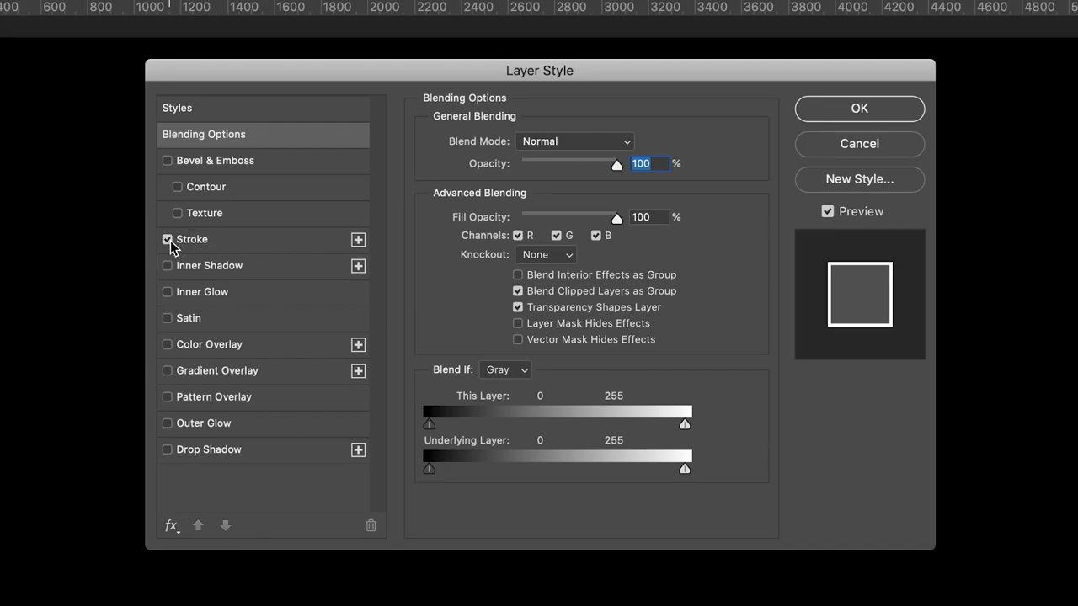
pyautogui.click(194, 240)
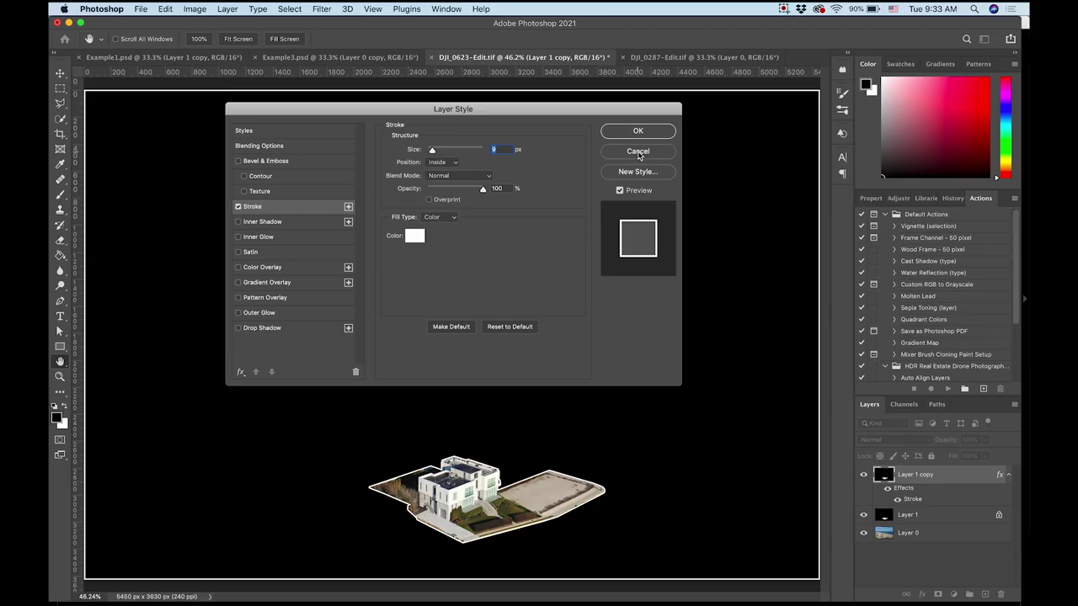
pyautogui.click(638, 133)
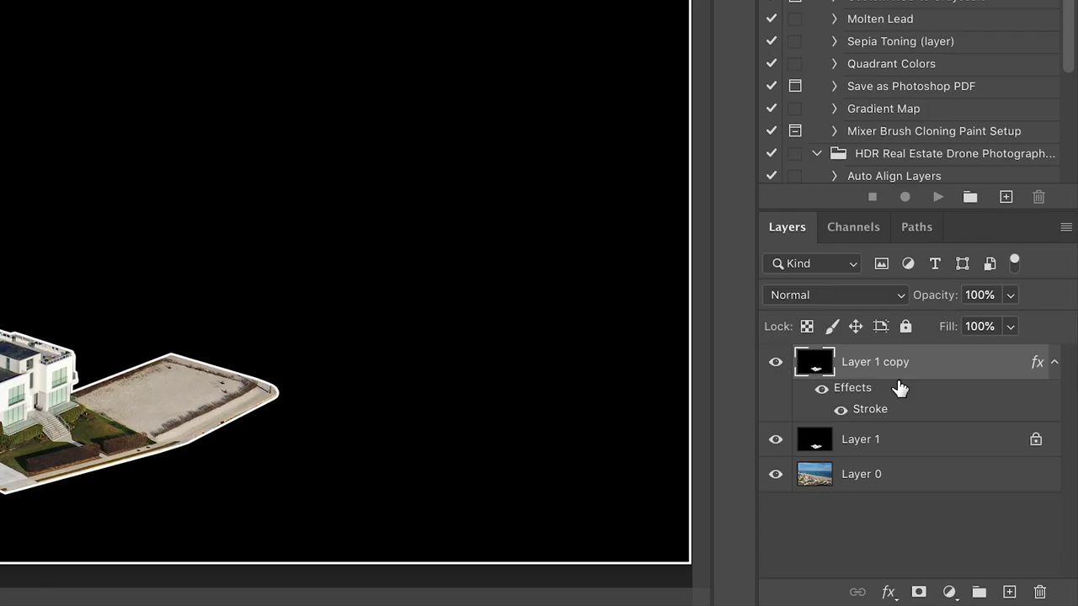
# Reduce the fill of Layer 1 copy to 0% and rasterize its layer style
pyautogui.click(1012, 331)
pyautogui.moveTo(1010, 353); pyautogui.dragTo(850, 369)
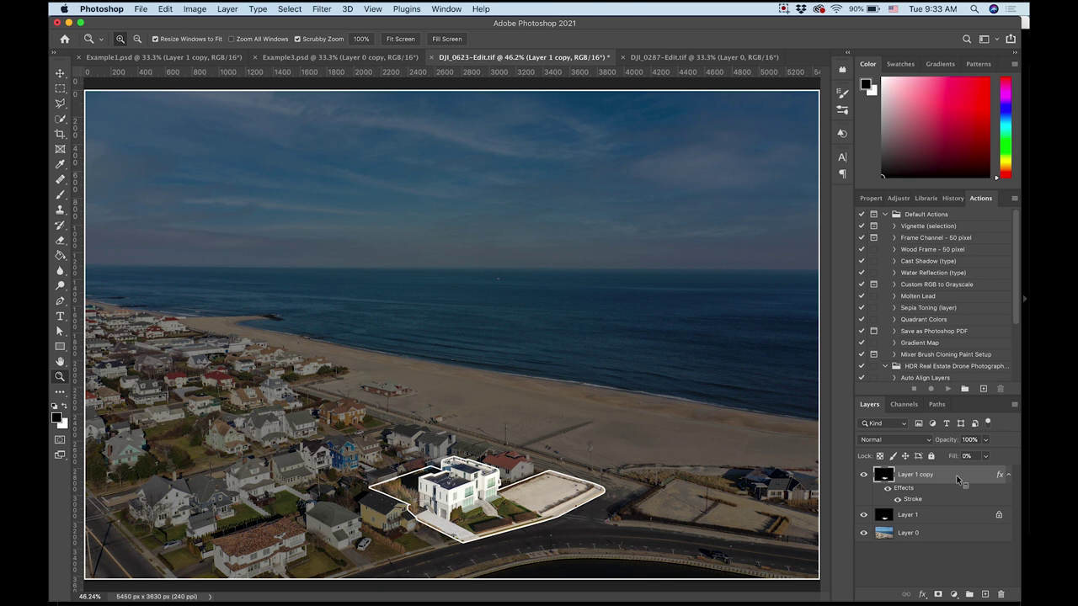
pyautogui.rightClick(957, 479)
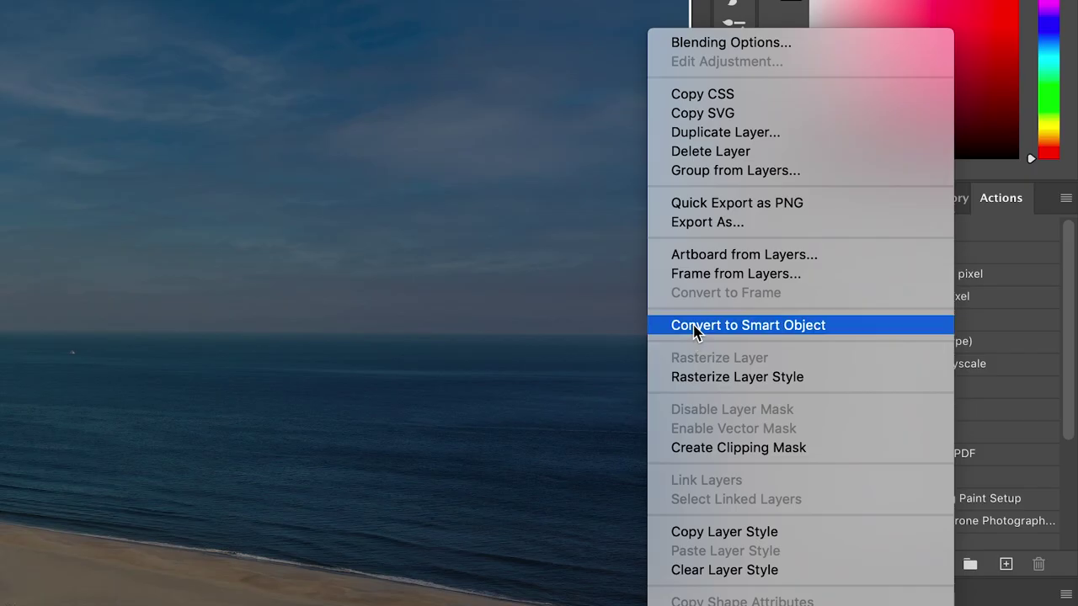
pyautogui.click(710, 379)
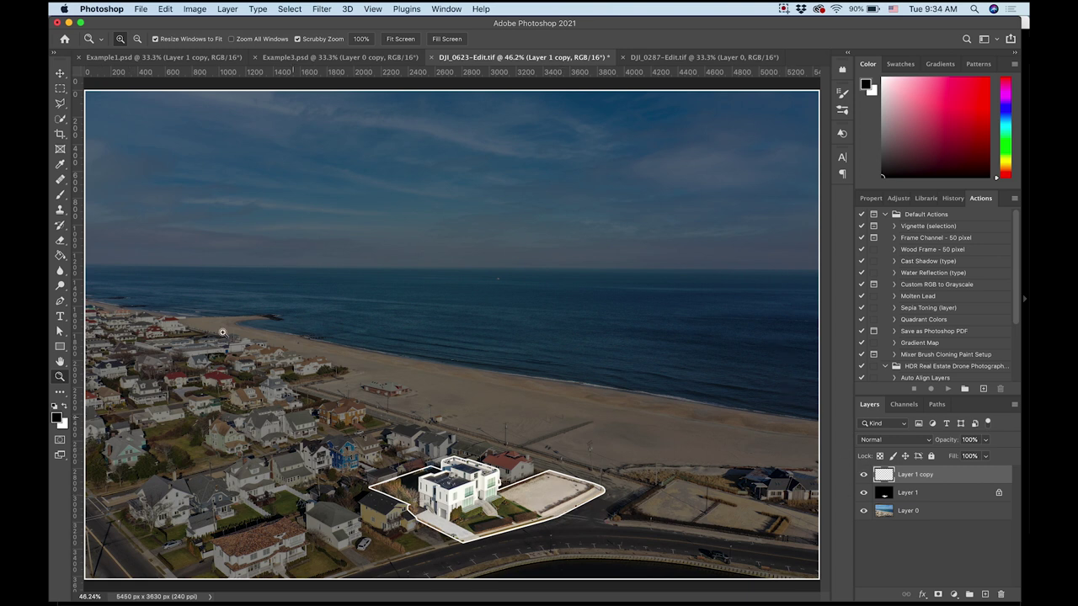
# Marquee-select a rectangle around the outlined property, invert the selection, and cut the white stroke along the image border from Layer 1 copy
pyautogui.press('m')
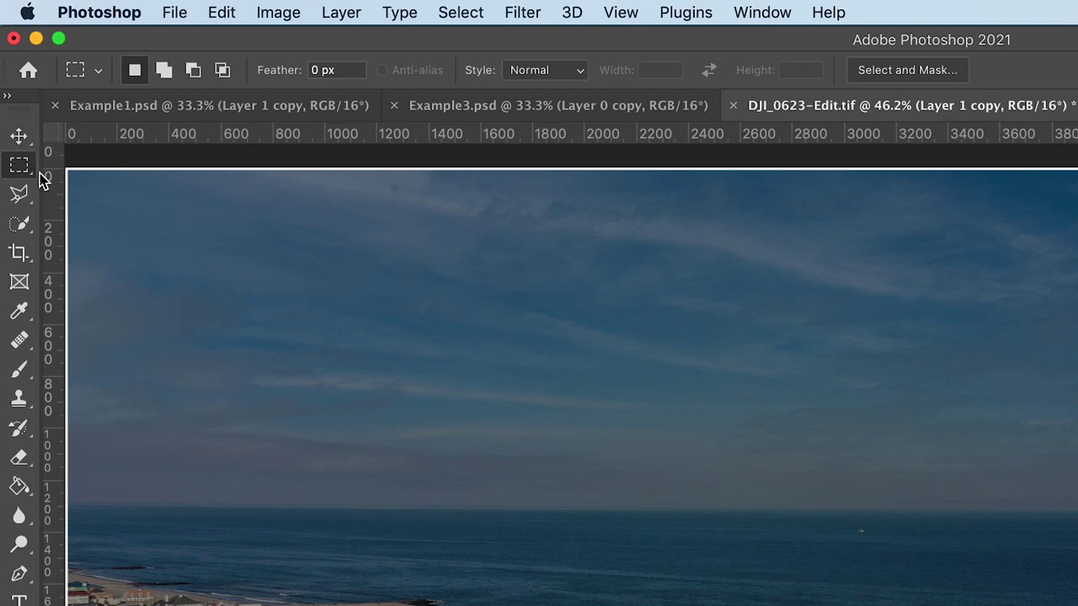
pyautogui.moveTo(344, 405); pyautogui.dragTo(637, 558)
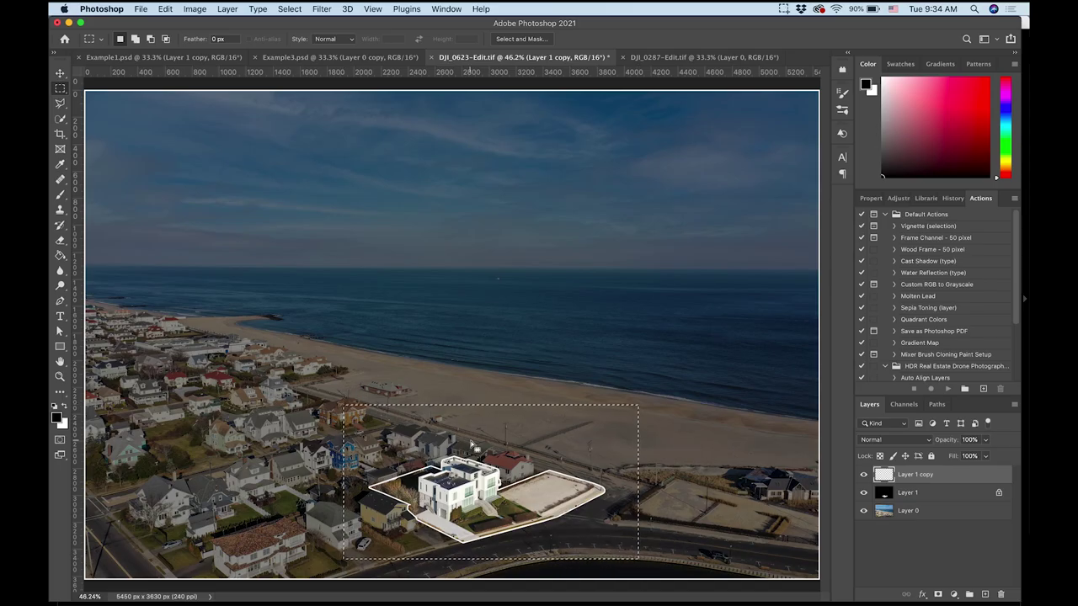
pyautogui.click(292, 8)
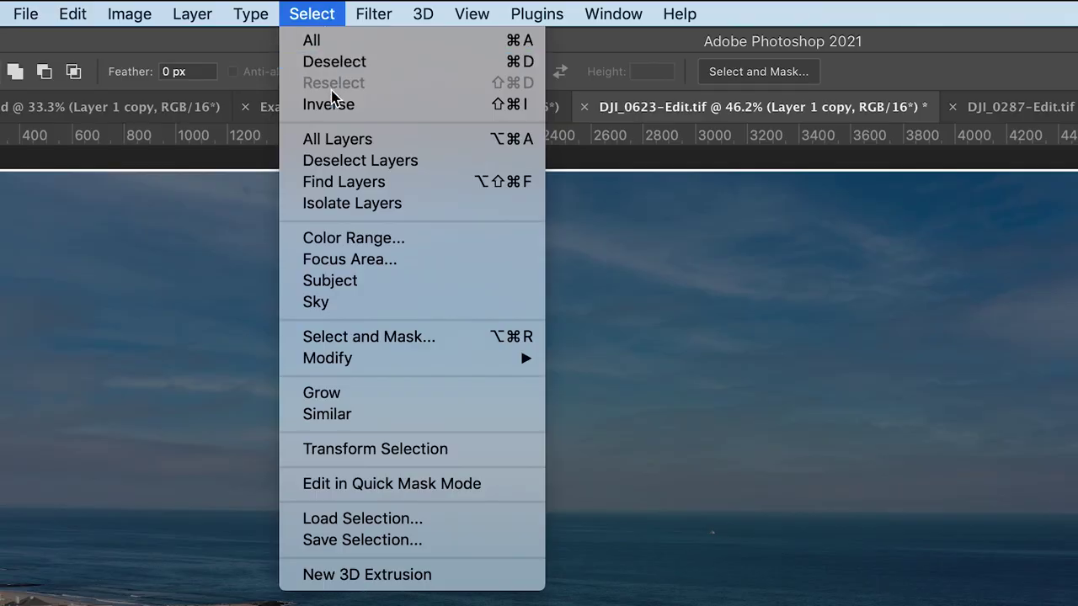
pyautogui.click(290, 55)
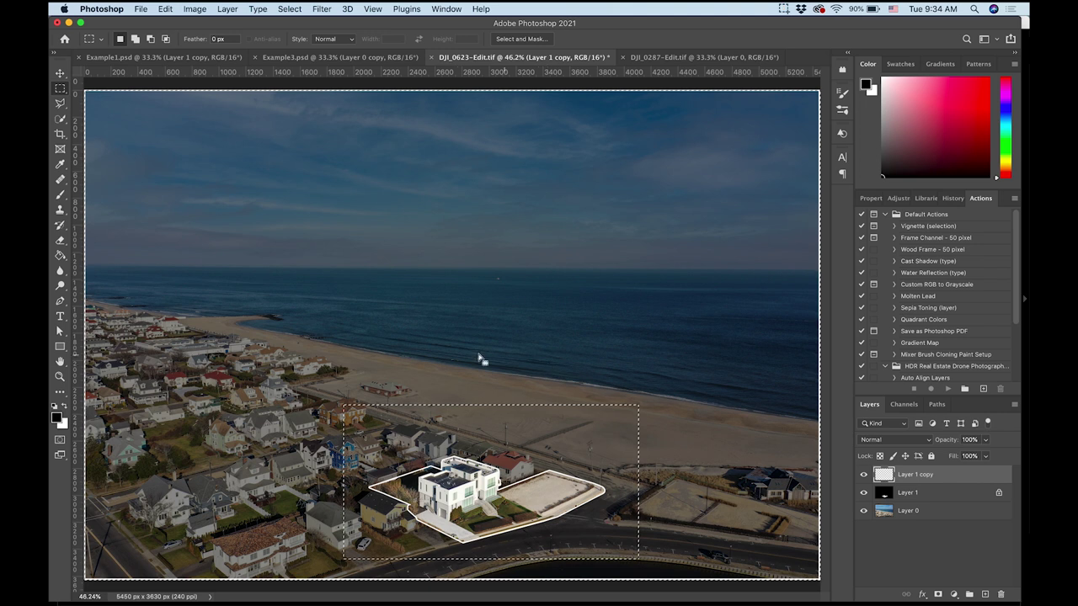
pyautogui.click(166, 9)
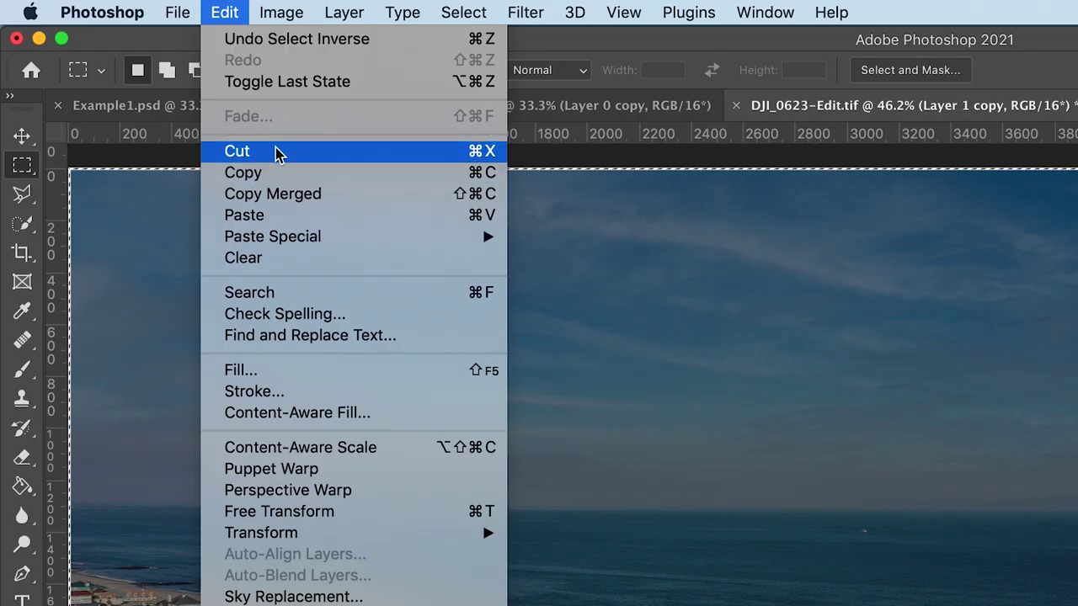
pyautogui.click(278, 155)
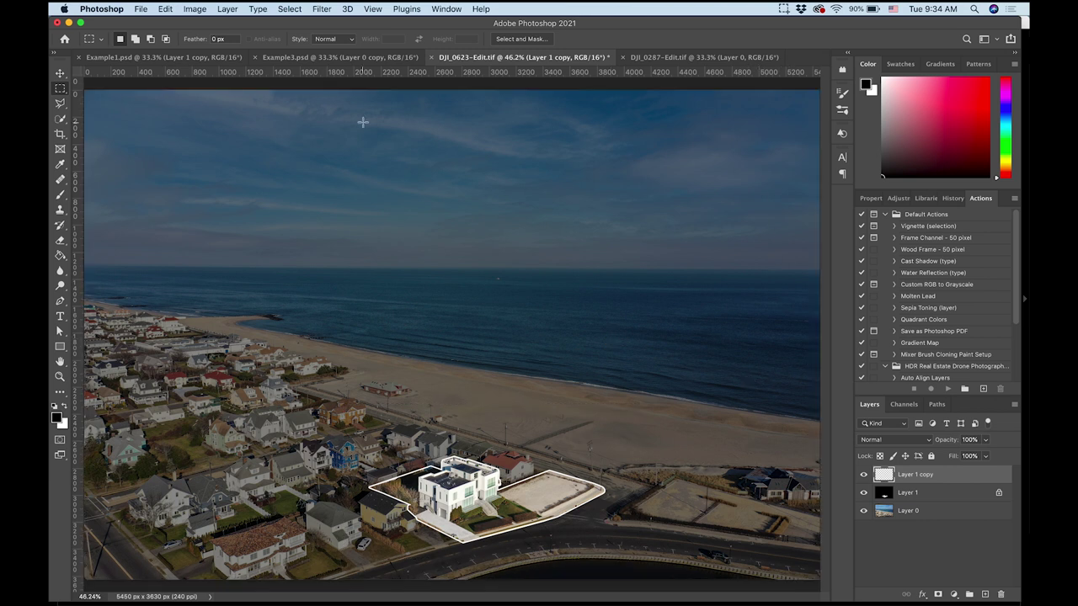
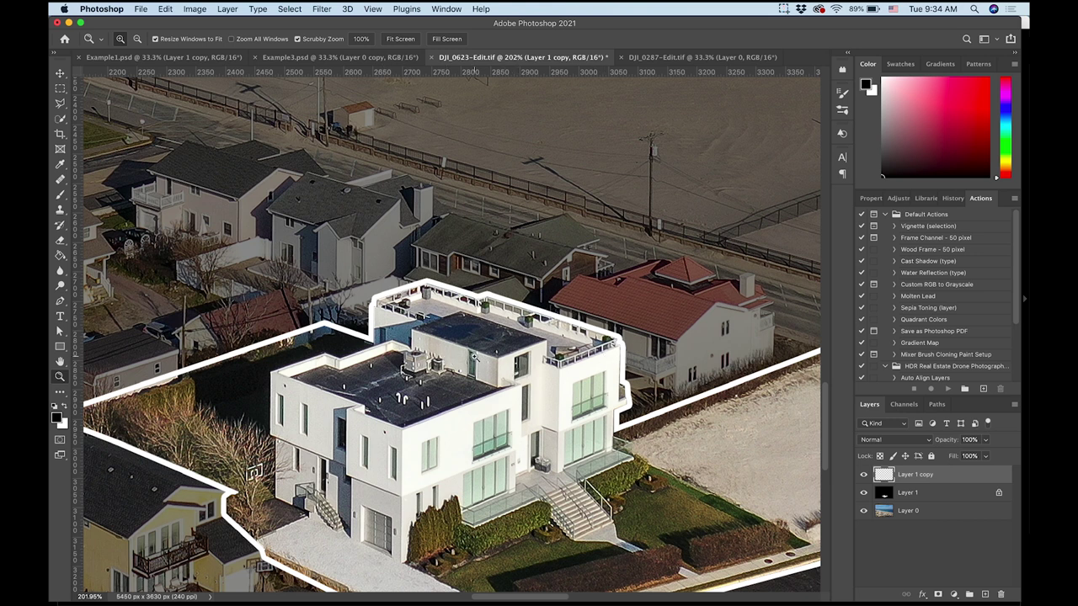
# Erase the white outline where it crosses the house's roofline and side wall, including the leftover stub above the rear boundary line
pyautogui.press('e')
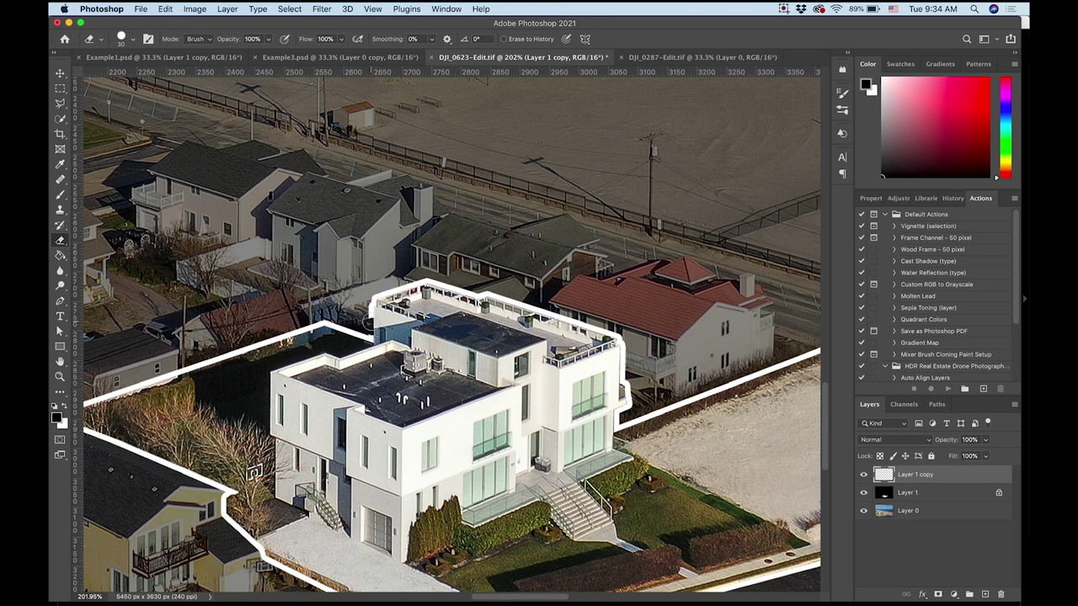
pyautogui.press('z')
pyautogui.moveTo(368, 324); pyautogui.dragTo(424, 347)
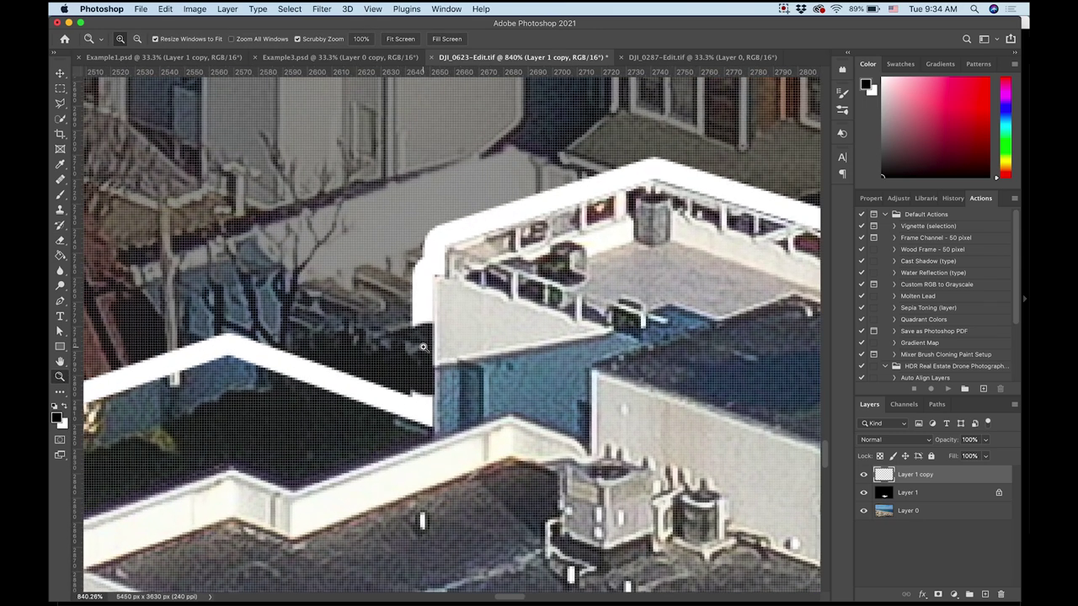
pyautogui.press('e')
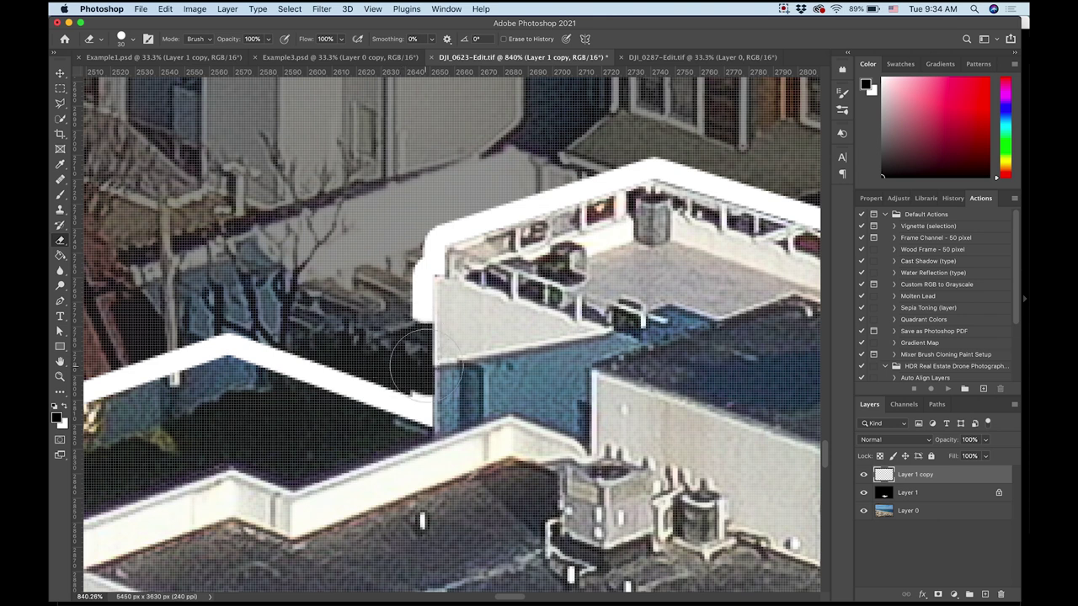
pyautogui.moveTo(445, 372)
pyautogui.mouseDown()
pyautogui.moveTo(434, 278)
pyautogui.moveTo(510, 214)
pyautogui.moveTo(647, 173)
pyautogui.moveTo(693, 193)
pyautogui.moveTo(380, 111)
pyautogui.moveTo(614, 178)
pyautogui.moveTo(699, 187)
pyautogui.moveTo(717, 221)
pyautogui.moveTo(314, 228)
pyautogui.mouseUp()
pyautogui.moveTo(365, 169)
pyautogui.mouseDown()
pyautogui.moveTo(564, 245)
pyautogui.moveTo(715, 274)
pyautogui.moveTo(768, 310)
pyautogui.moveTo(782, 346)
pyautogui.moveTo(780, 387)
pyautogui.moveTo(673, 347)
pyautogui.moveTo(547, 184)
pyautogui.moveTo(554, 180)
pyautogui.moveTo(589, 200)
pyautogui.moveTo(610, 341)
pyautogui.moveTo(608, 362)
pyautogui.moveTo(575, 371)
pyautogui.moveTo(559, 408)
pyautogui.mouseUp()
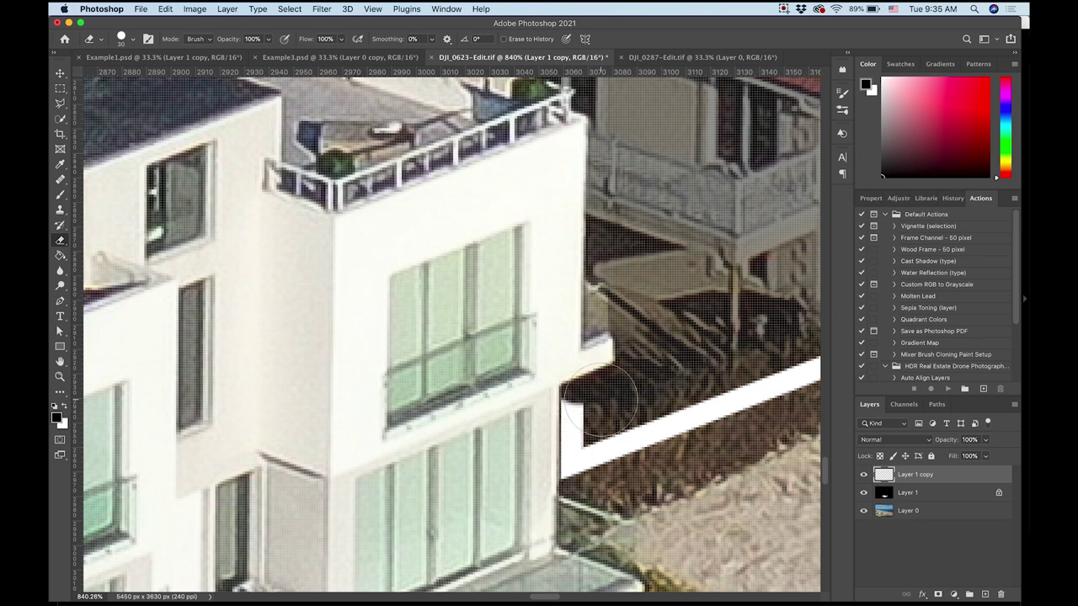
pyautogui.moveTo(603, 397)
pyautogui.mouseDown()
pyautogui.moveTo(539, 398)
pyautogui.moveTo(542, 421)
pyautogui.mouseUp()
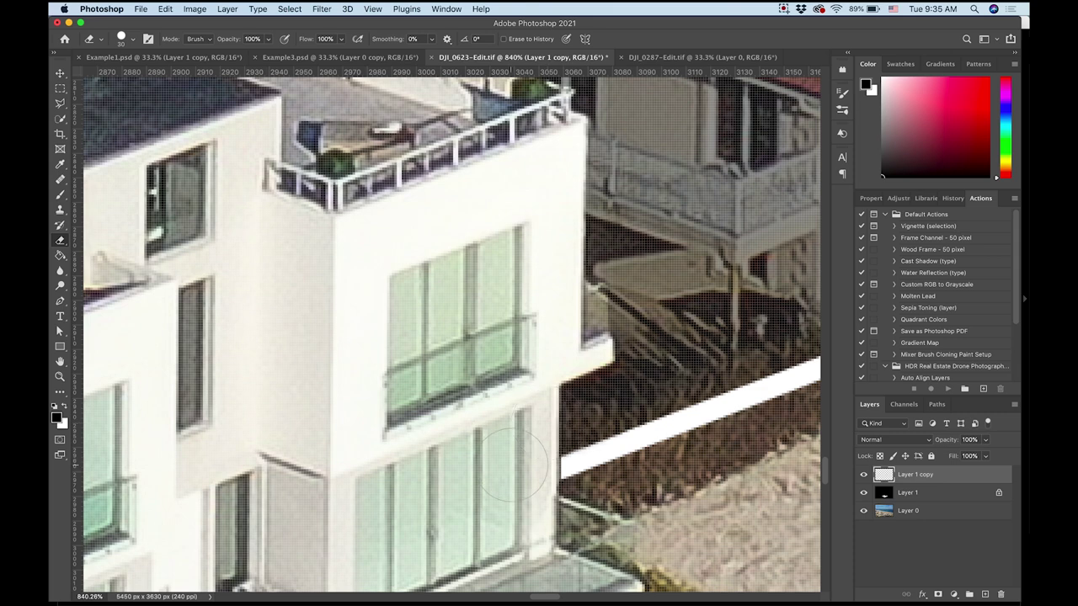
pyautogui.moveTo(590, 392); pyautogui.dragTo(318, 385)
pyautogui.hscroll(3, 317, 385)
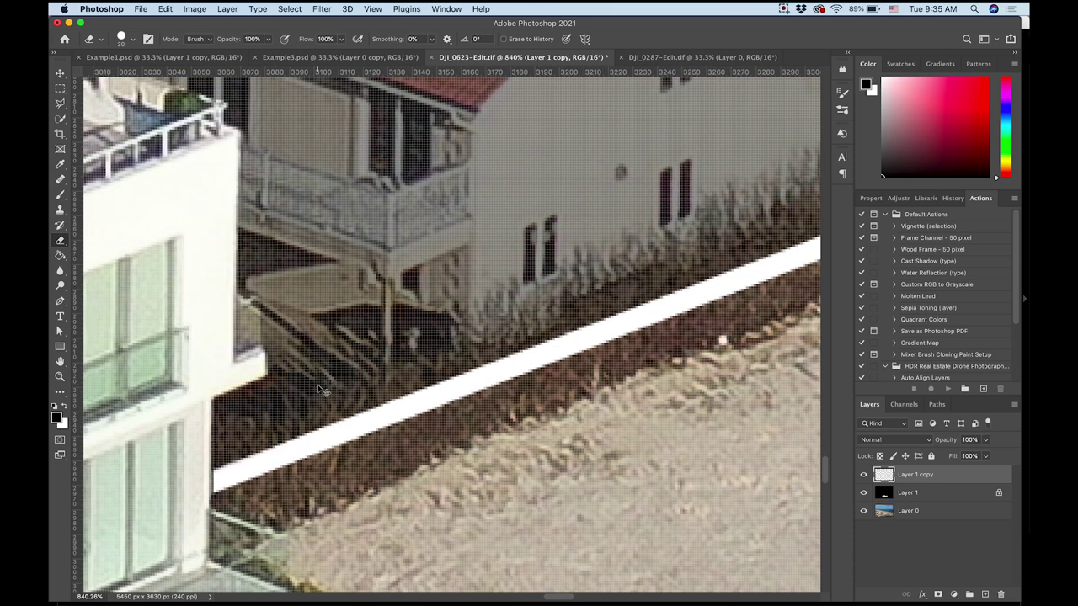
# Erase the white outline where it covers the utility pole at the street corner of the lot, using a smaller eraser
pyautogui.scroll(-8, 317, 389)
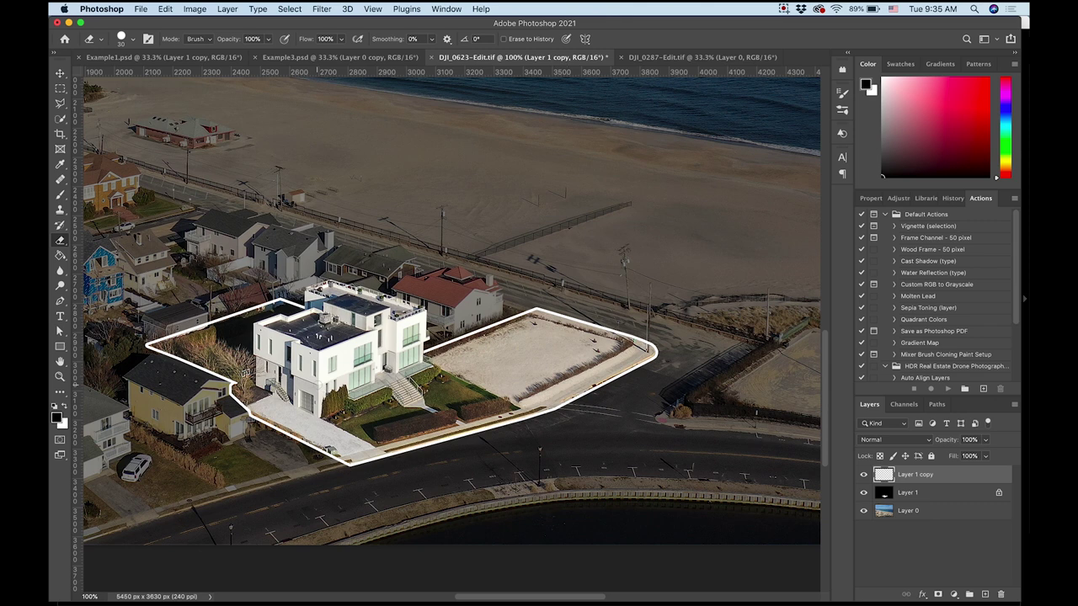
pyautogui.press('z')
pyautogui.moveTo(649, 339); pyautogui.dragTo(755, 438)
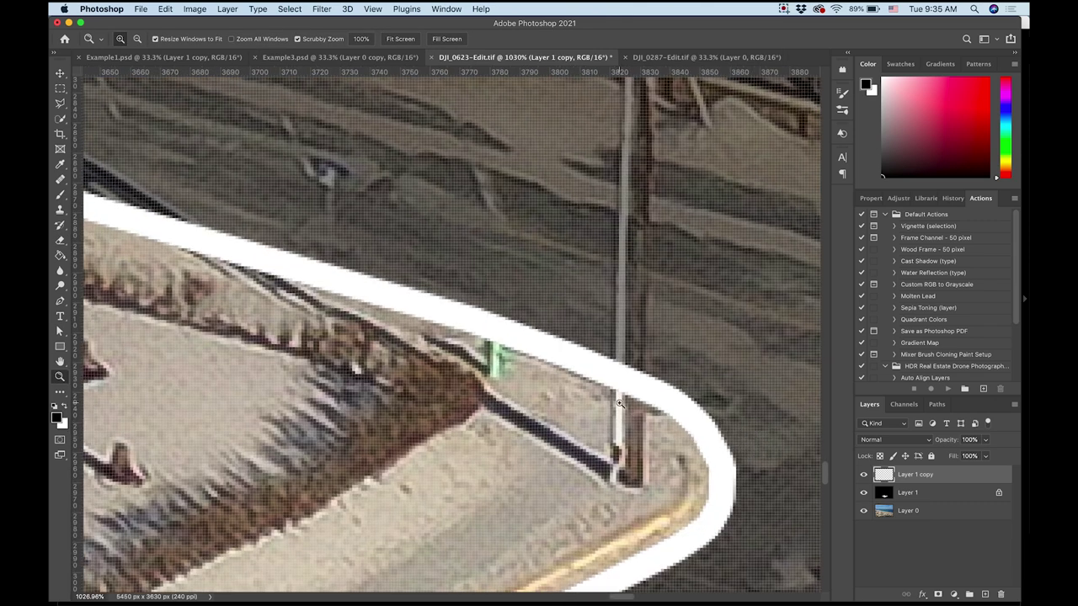
pyautogui.press('e')
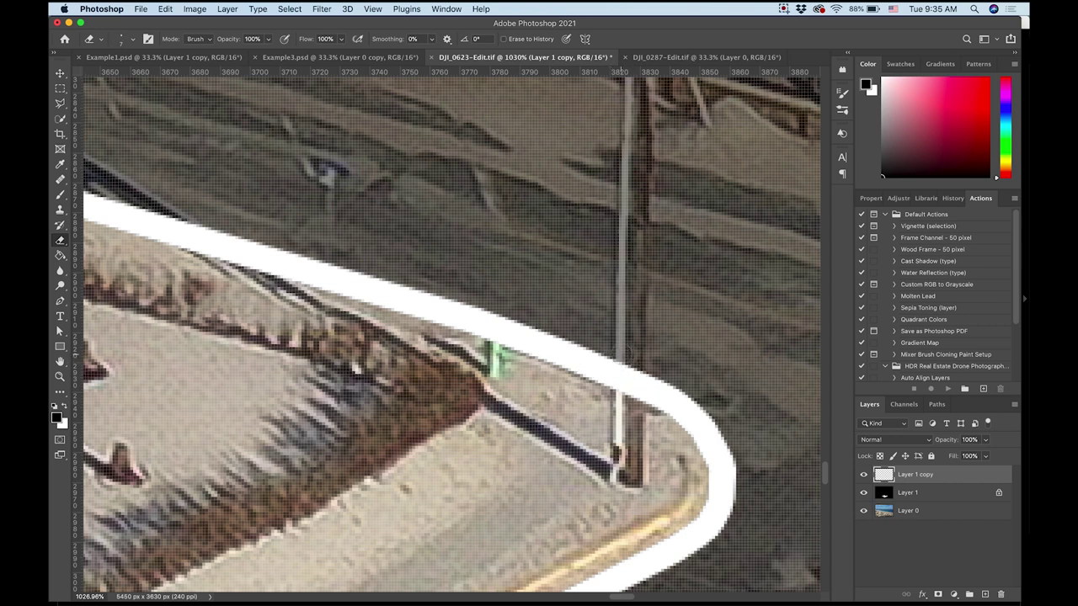
pyautogui.click(622, 379)
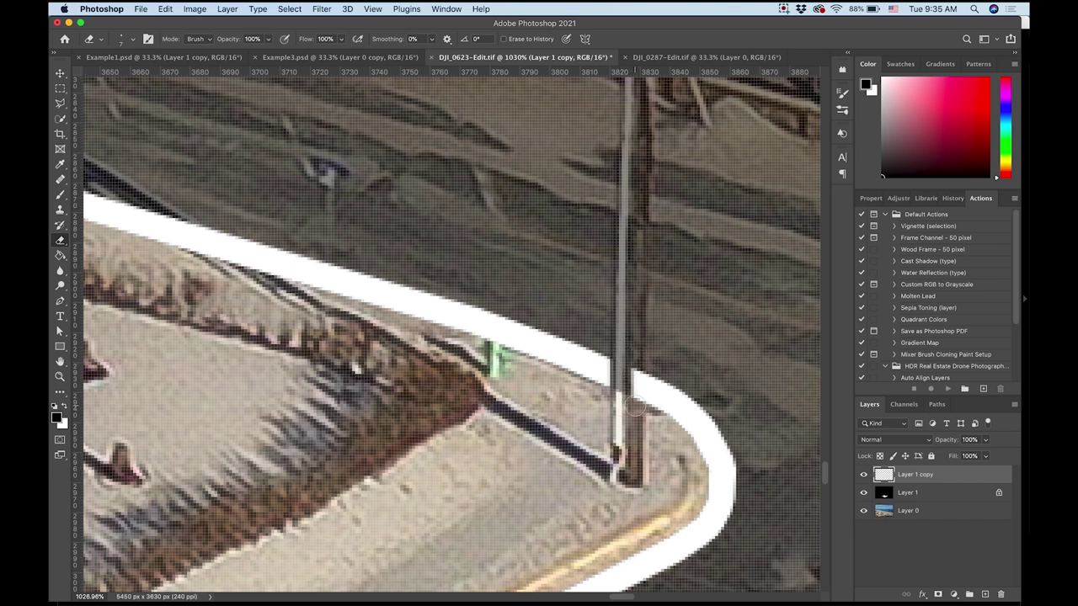
pyautogui.moveTo(641, 372); pyautogui.dragTo(636, 411)
pyautogui.moveTo(637, 365); pyautogui.dragTo(636, 421)
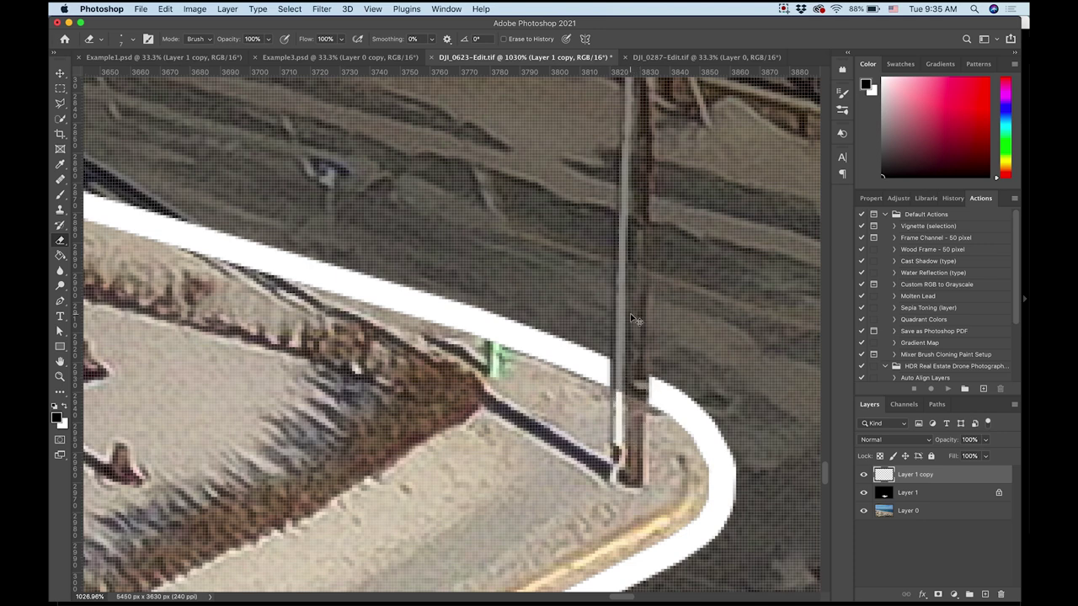
# Reduce the opacity of Layer 1 copy to 75% to soften the white outline
pyautogui.press('super+0')
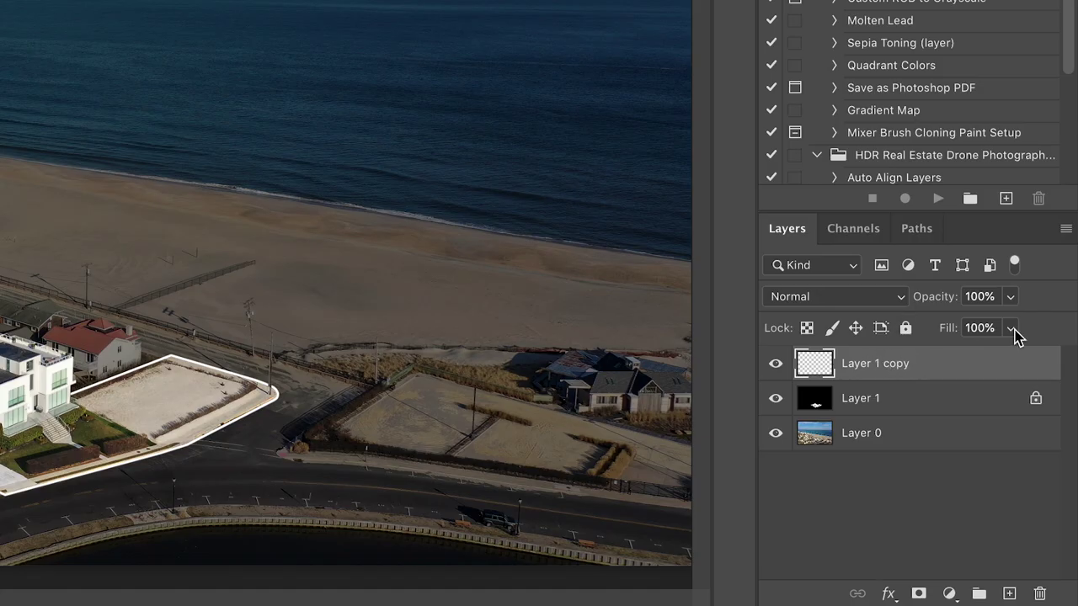
pyautogui.click(1010, 296)
pyautogui.moveTo(1013, 330); pyautogui.dragTo(997, 339)
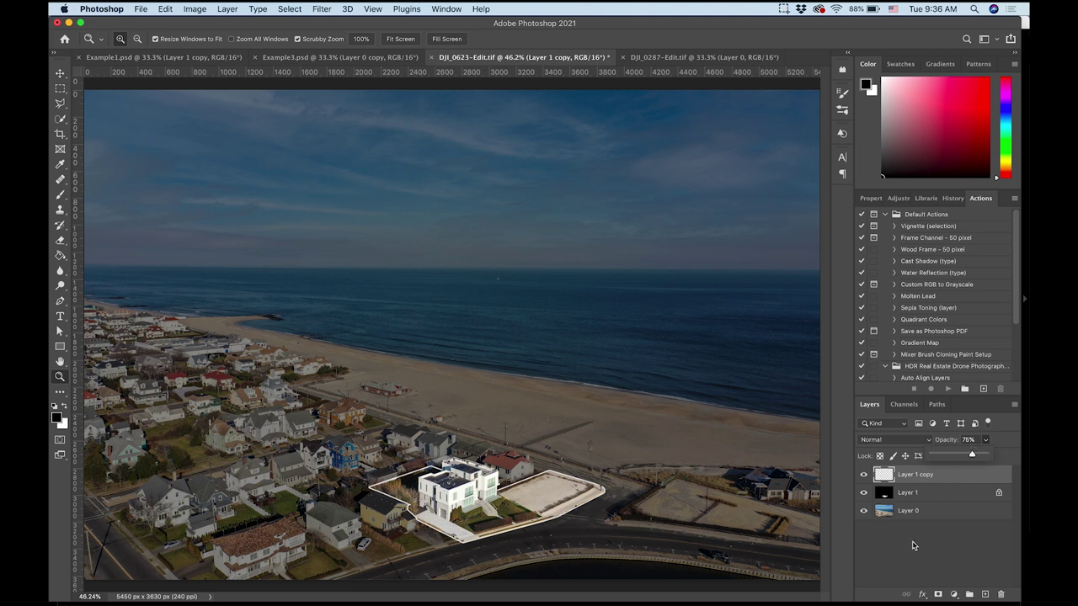
pyautogui.click(859, 567)
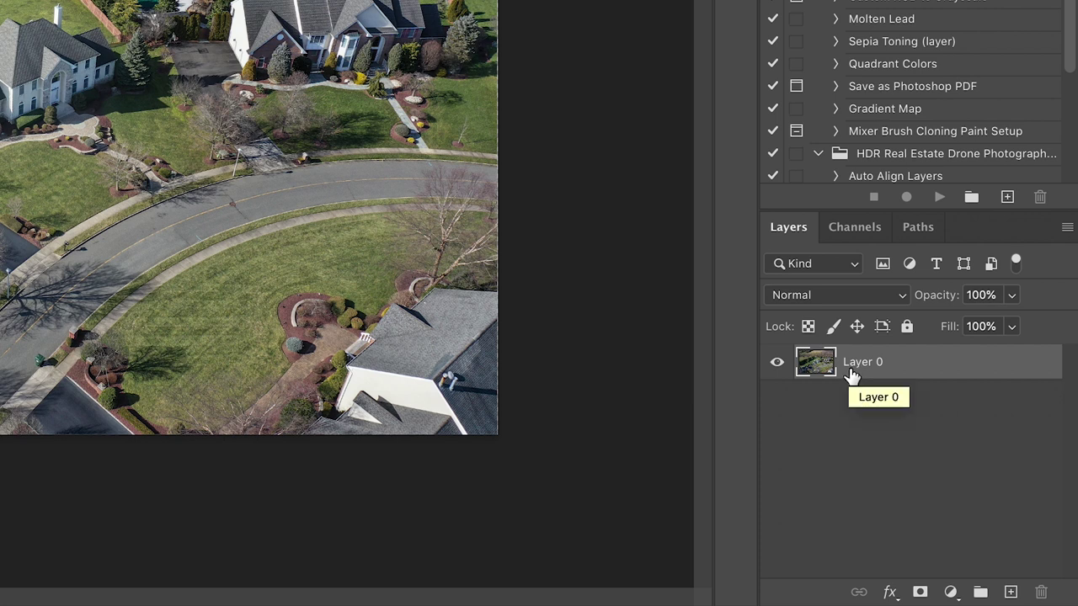
# Duplicate Layer 0 in the DJI_0287-Edit.tif document
pyautogui.hotkey('ctrl', 'j')
pyautogui.click(1068, 226)
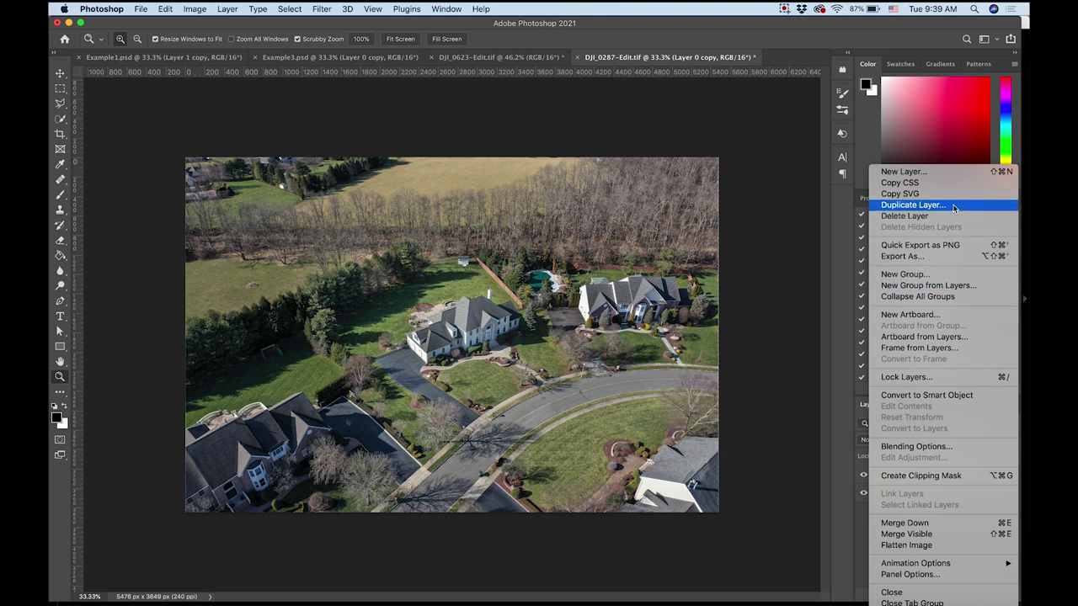
pyautogui.click(837, 406)
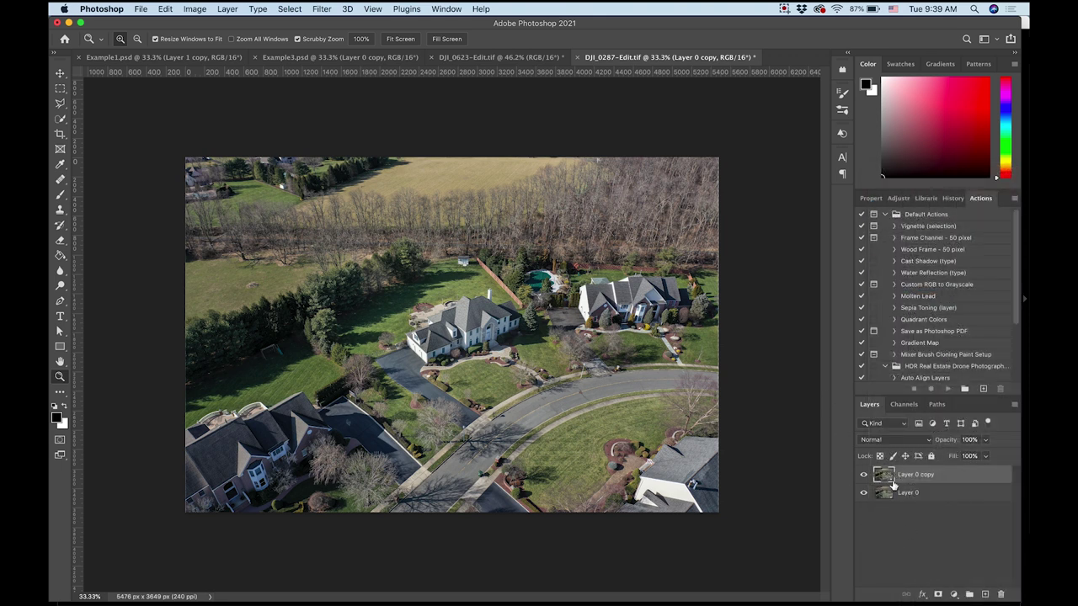
# Set the saturation of Layer 0 copy to -100 with Hue/Saturation and add a layer mask to the layer
pyautogui.click(195, 9)
pyautogui.moveTo(188, 74)
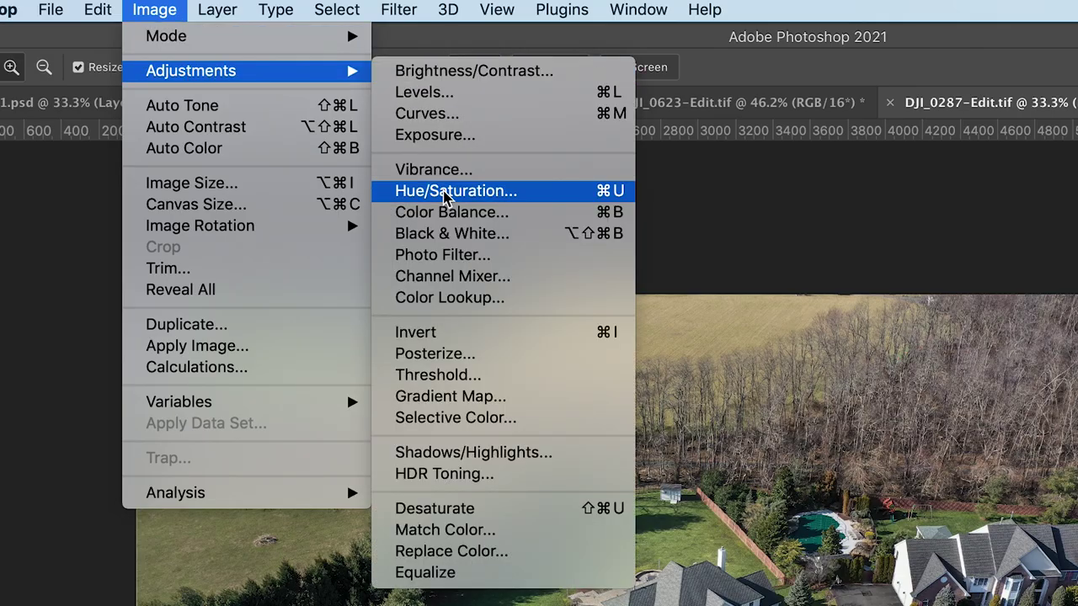
pyautogui.click(447, 193)
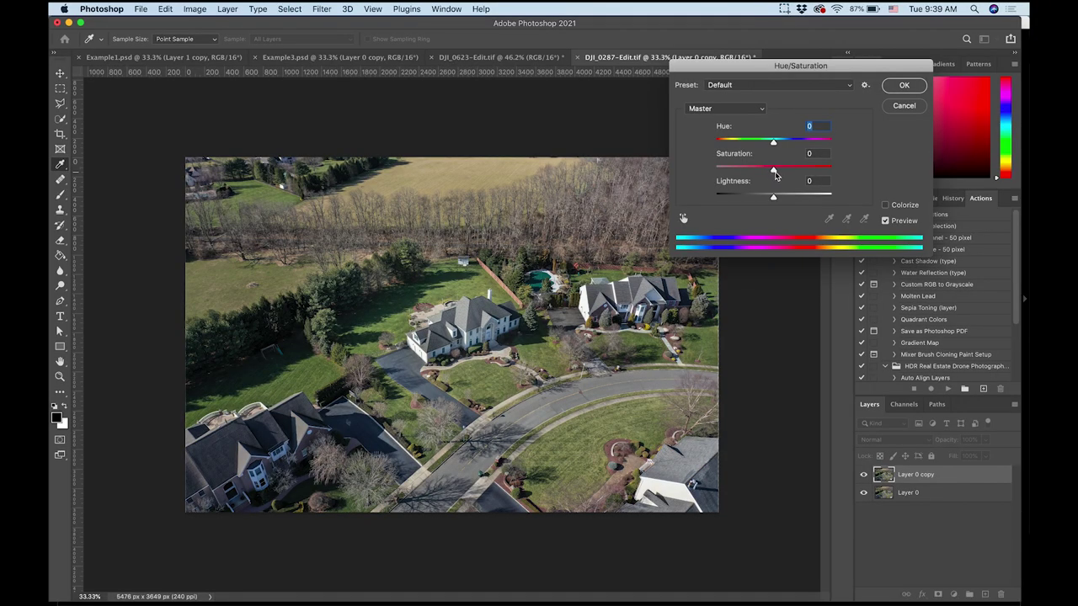
pyautogui.moveTo(774, 170); pyautogui.dragTo(703, 182)
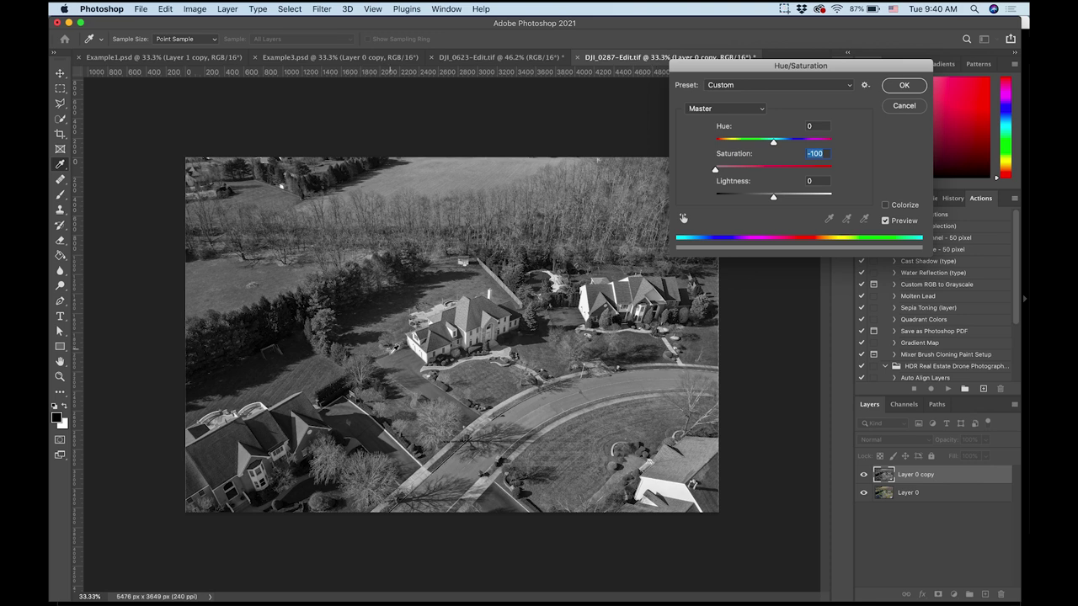
pyautogui.click(903, 87)
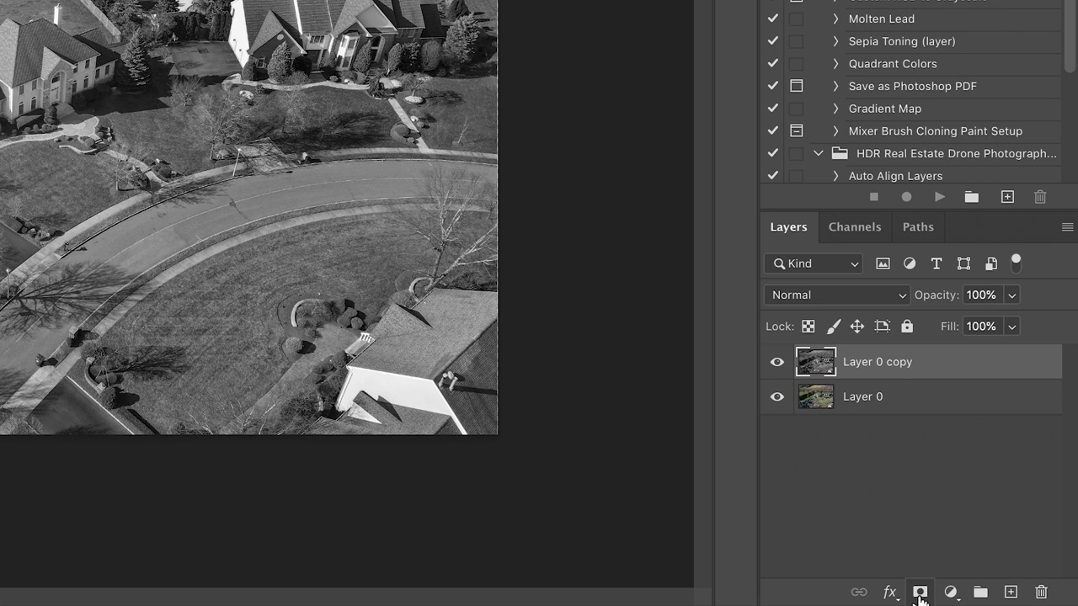
pyautogui.click(919, 594)
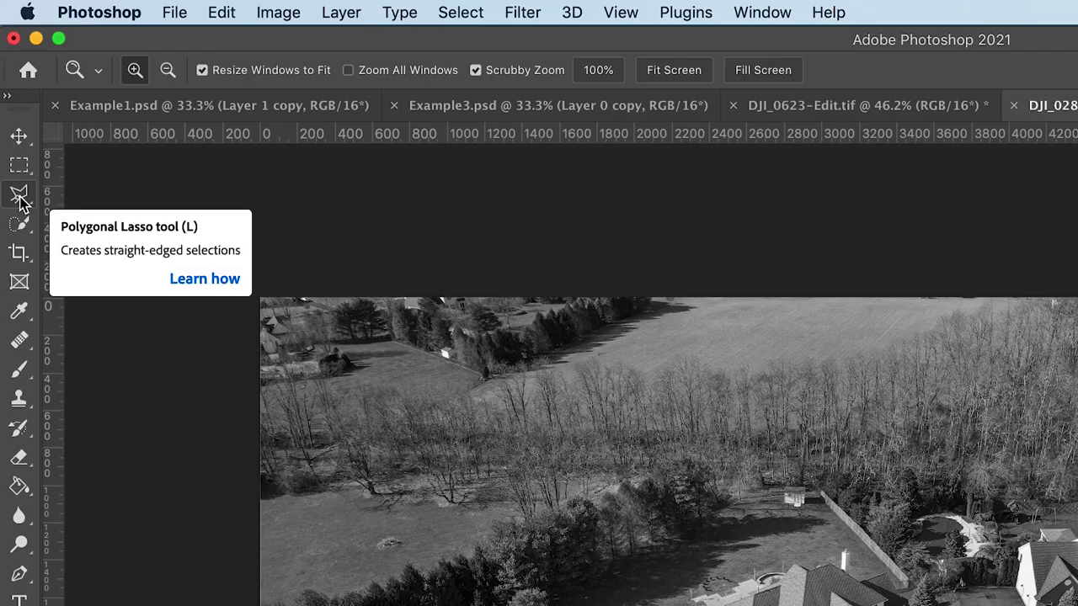
# Start a polygonal lasso selection of the main house's lot, tracing the street curb and the boundary with the neighboring driveway
pyautogui.click(19, 197)
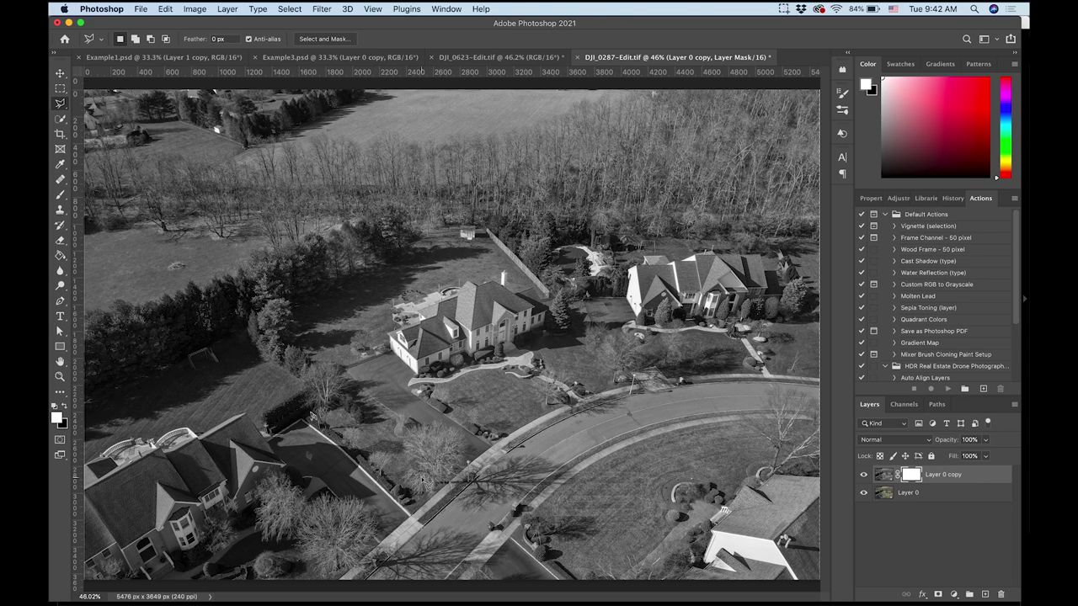
pyautogui.press('z')
pyautogui.moveTo(403, 435); pyautogui.dragTo(459, 460)
pyautogui.moveTo(482, 517); pyautogui.dragTo(401, 315)
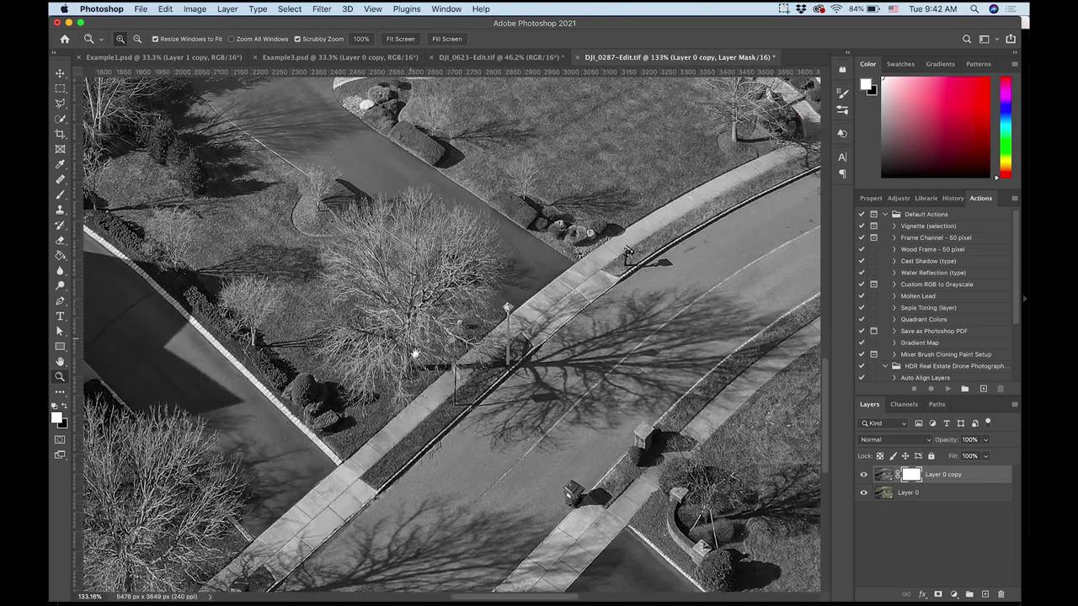
pyautogui.press('l')
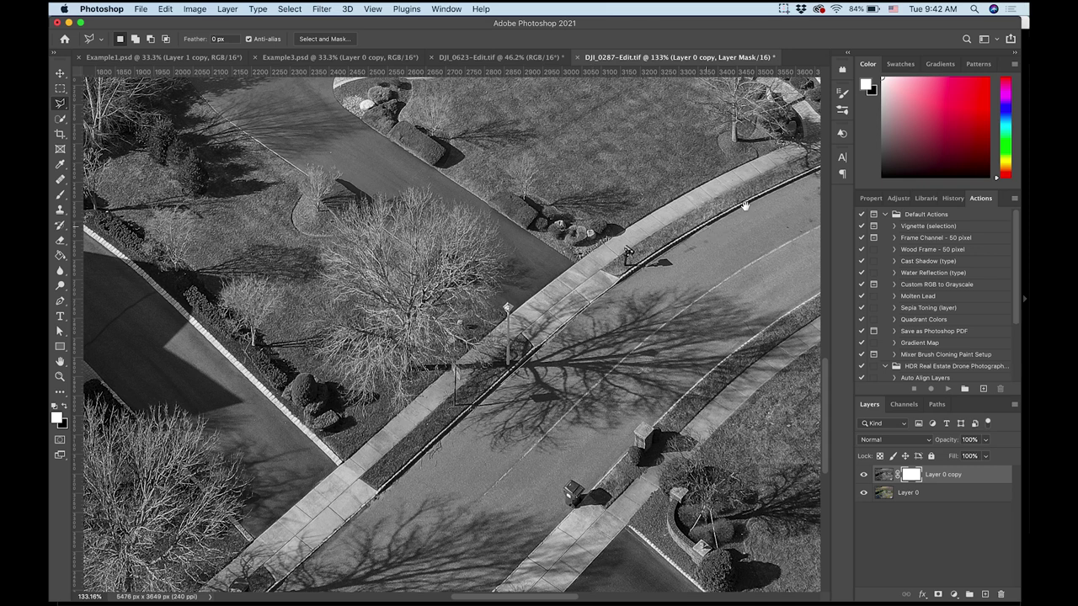
pyautogui.moveTo(706, 235); pyautogui.dragTo(409, 370)
pyautogui.moveTo(675, 269); pyautogui.dragTo(630, 406)
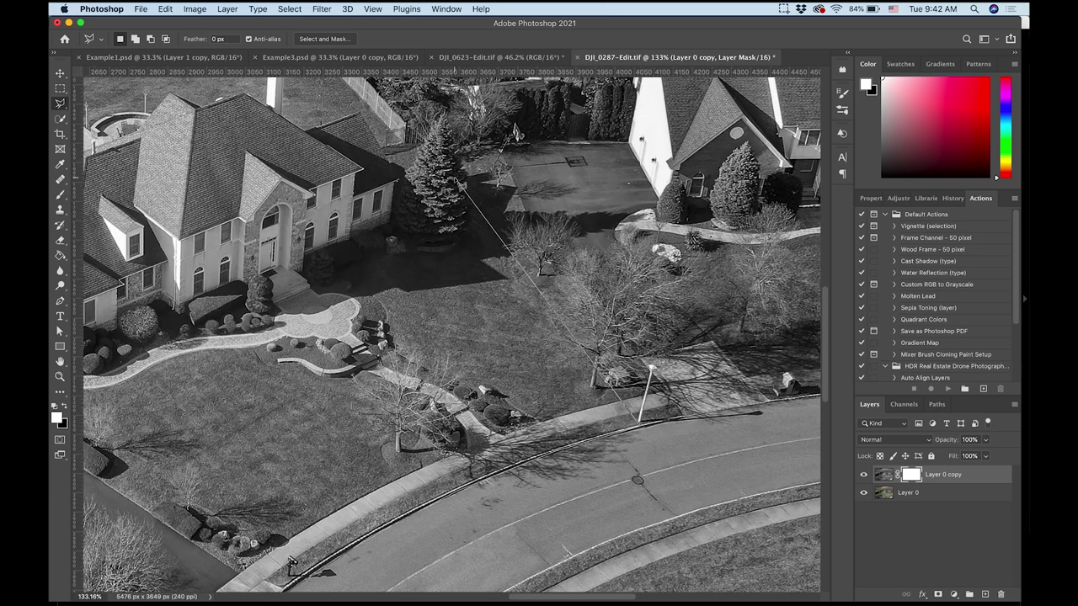
pyautogui.moveTo(414, 131); pyautogui.dragTo(520, 357)
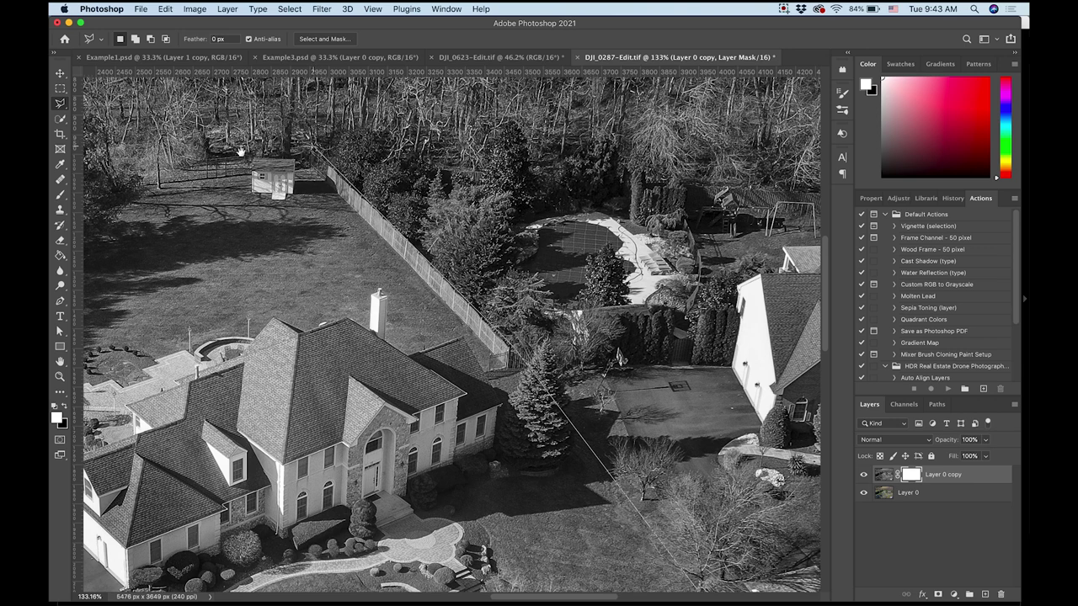
# Continue the polygonal selection behind the shed, around the tree line and down past the driveway, closing it at the street
pyautogui.moveTo(243, 153); pyautogui.dragTo(758, 152)
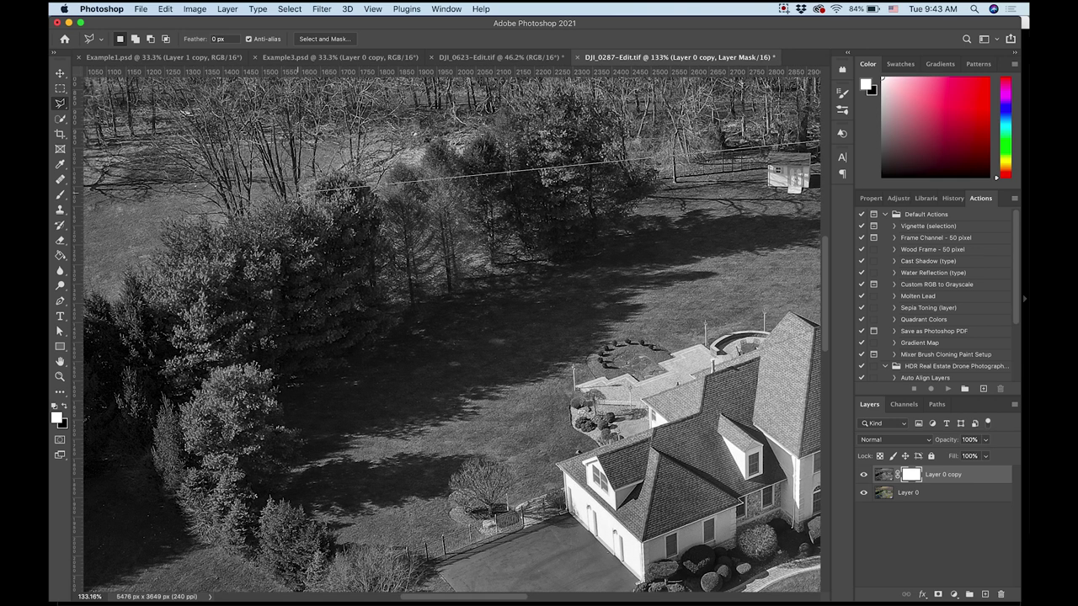
pyautogui.moveTo(154, 361); pyautogui.dragTo(239, 234)
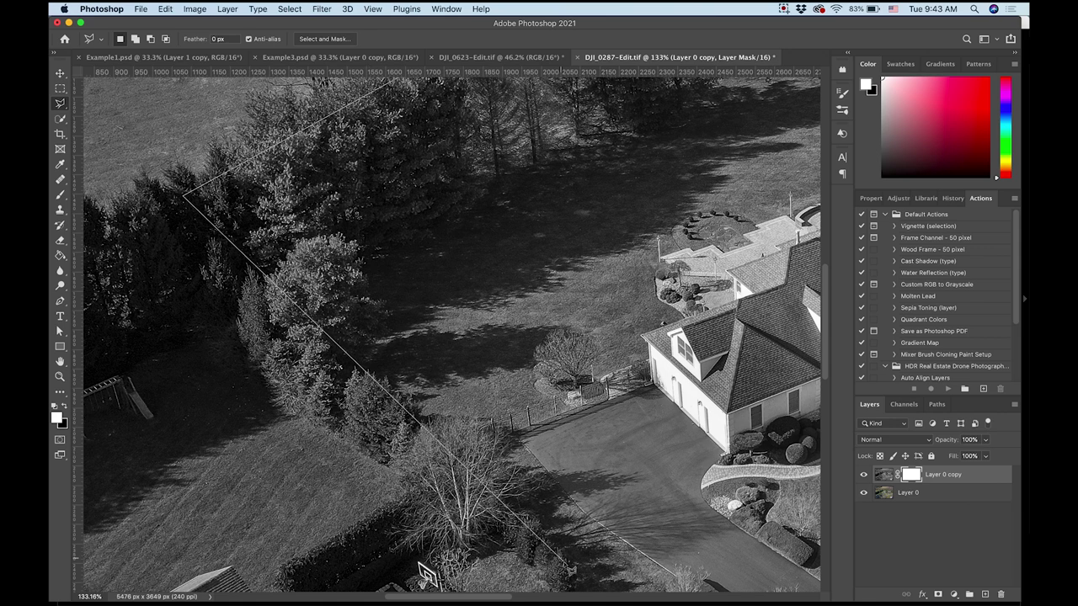
pyautogui.moveTo(599, 574); pyautogui.dragTo(429, 269)
pyautogui.click(693, 486)
pyautogui.moveTo(597, 286); pyautogui.dragTo(572, 295)
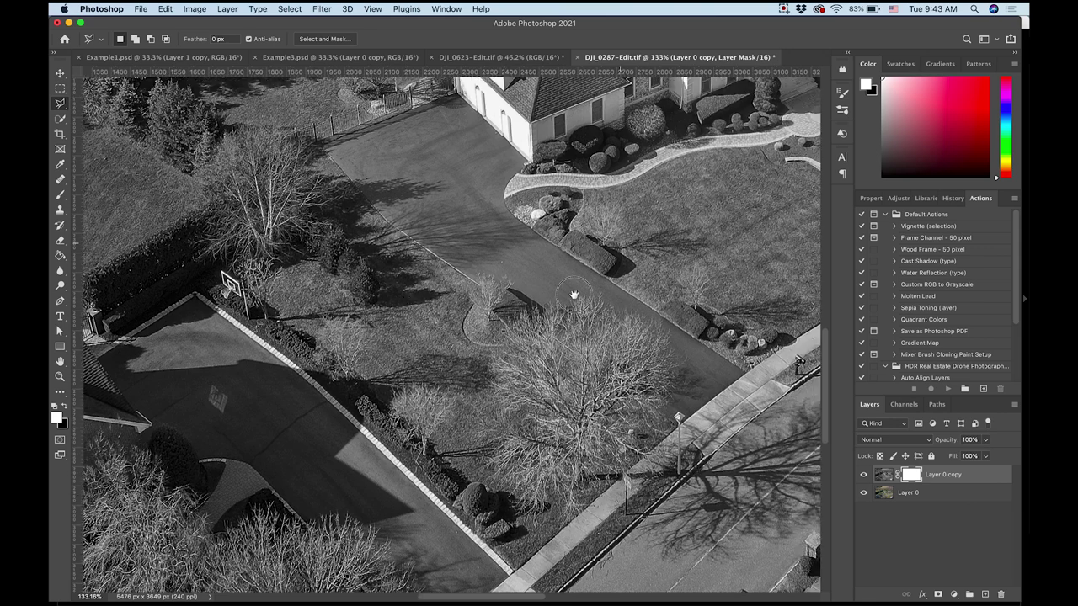
# Fill the selected lot with black on the Layer 0 copy mask and deselect
pyautogui.press('super+0')
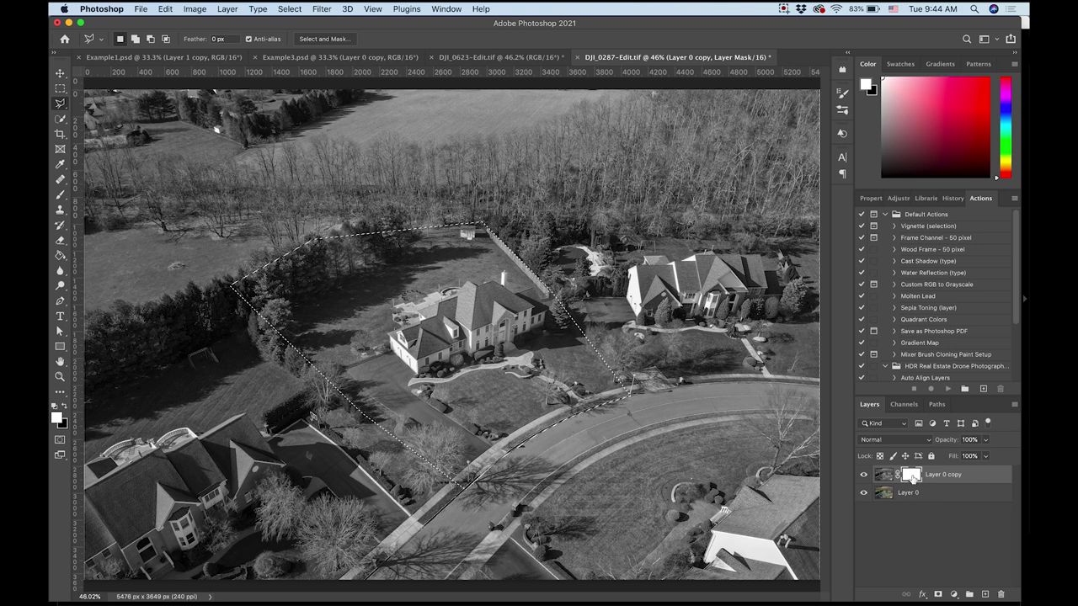
pyautogui.press('super+BackSpace')
pyautogui.hotkey('ctrl', 'd')
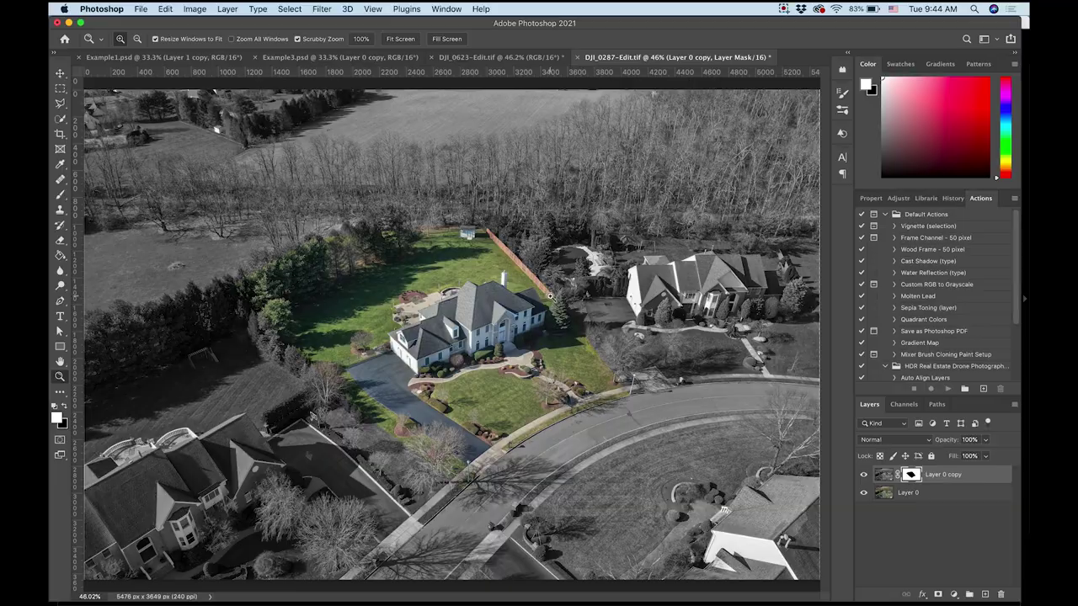
# Set up a soft round brush with 24% hardness and 100% flow for refining the mask
pyautogui.moveTo(554, 299); pyautogui.dragTo(657, 354)
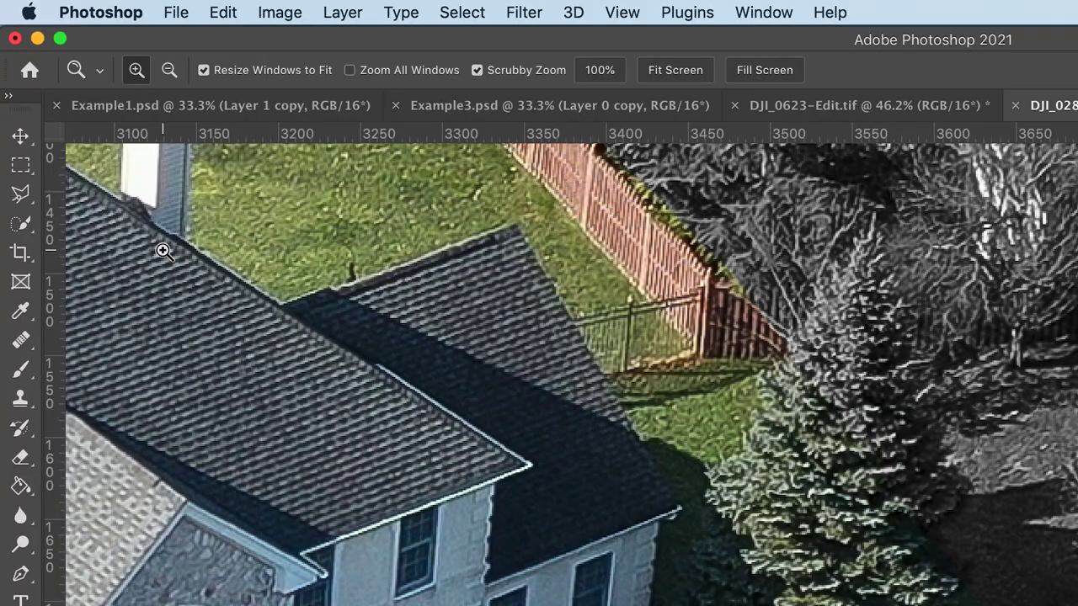
pyautogui.press('b')
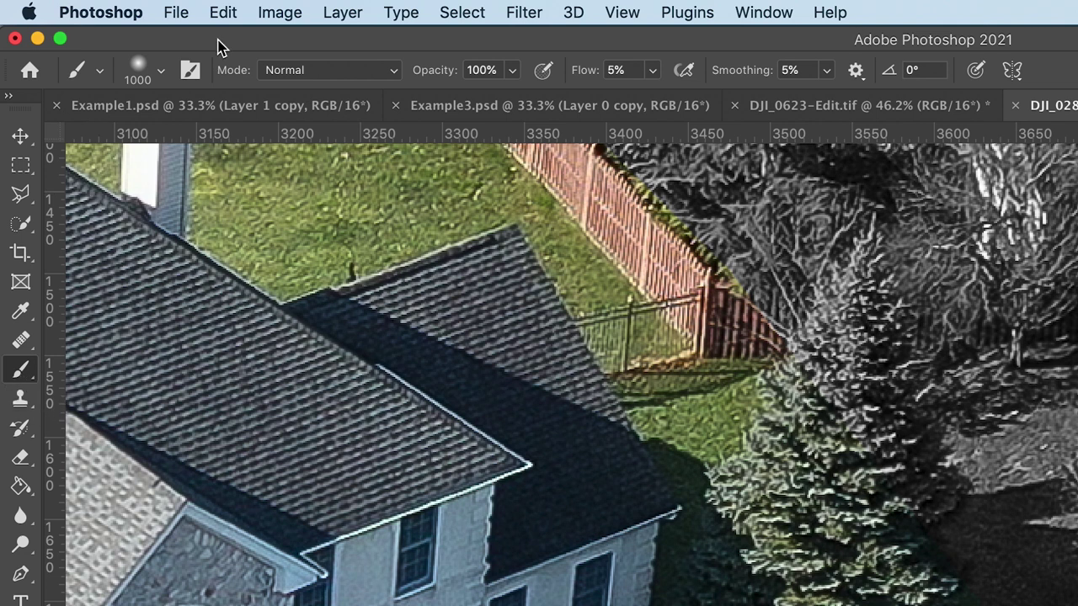
pyautogui.click(153, 76)
pyautogui.moveTo(126, 192); pyautogui.dragTo(157, 186)
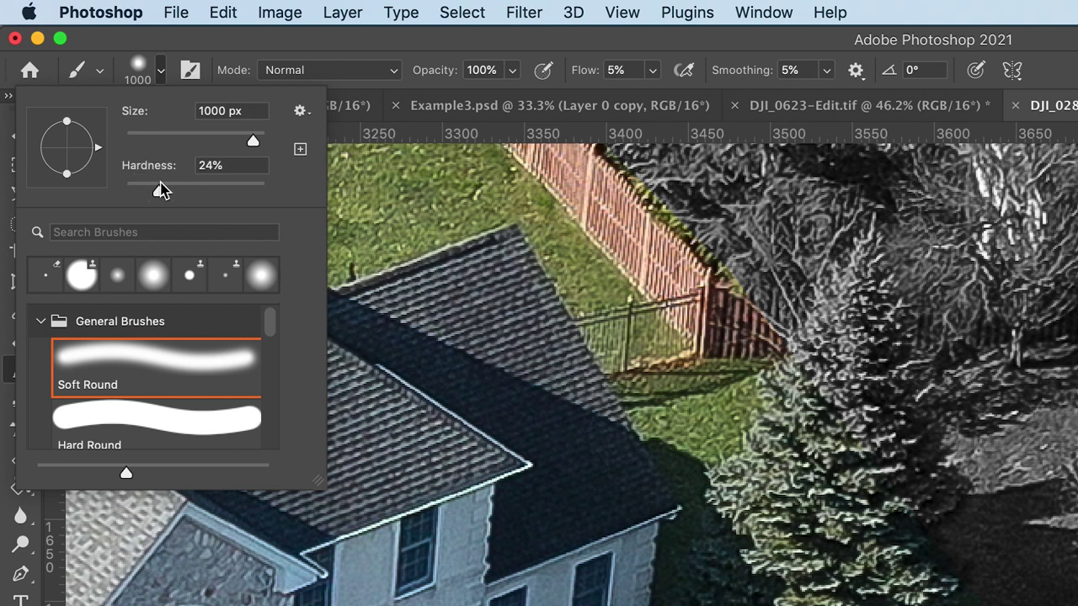
pyautogui.click(595, 74)
pyautogui.click(653, 70)
pyautogui.moveTo(652, 99); pyautogui.dragTo(879, 116)
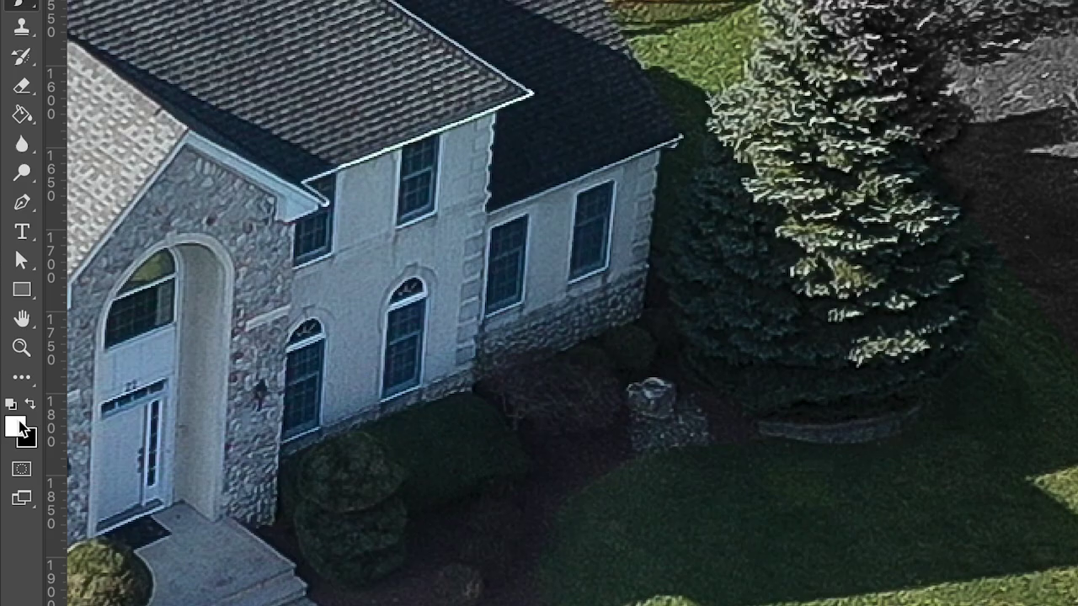
# Paint black on the mask with a 45 px brush over the evergreen beside the house to restore its color
pyautogui.click(65, 406)
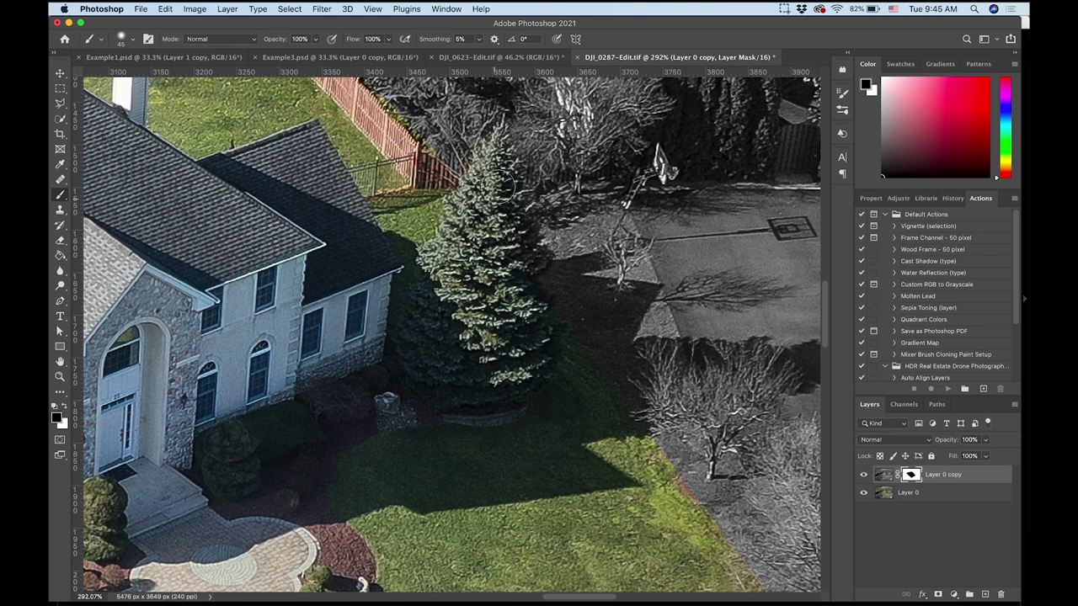
pyautogui.moveTo(496, 150)
pyautogui.mouseDown()
pyautogui.moveTo(521, 274)
pyautogui.moveTo(496, 142)
pyautogui.moveTo(500, 246)
pyautogui.mouseUp()
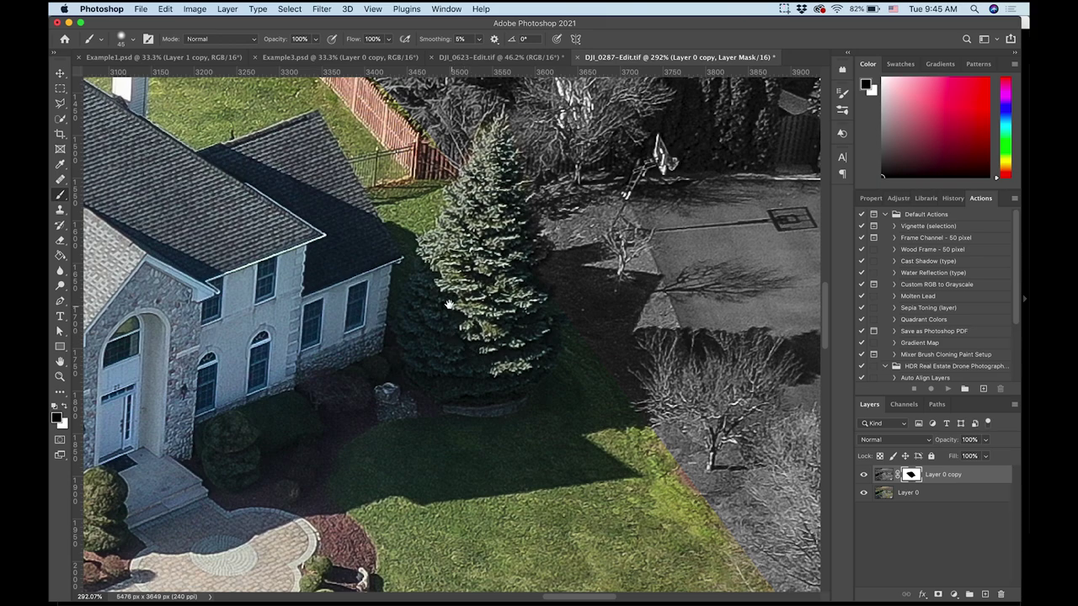
# Paint white on the mask along the rear fence near the shed to remove color from the bare trees behind it
pyautogui.moveTo(447, 322); pyautogui.dragTo(547, 414)
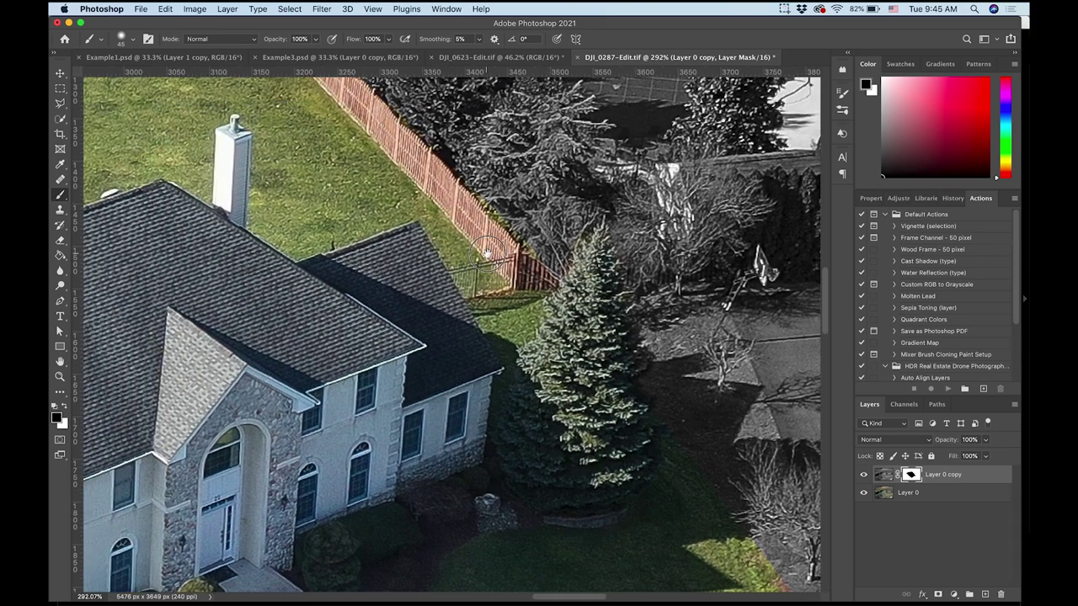
pyautogui.moveTo(485, 252); pyautogui.dragTo(612, 382)
pyautogui.moveTo(549, 293); pyautogui.dragTo(640, 421)
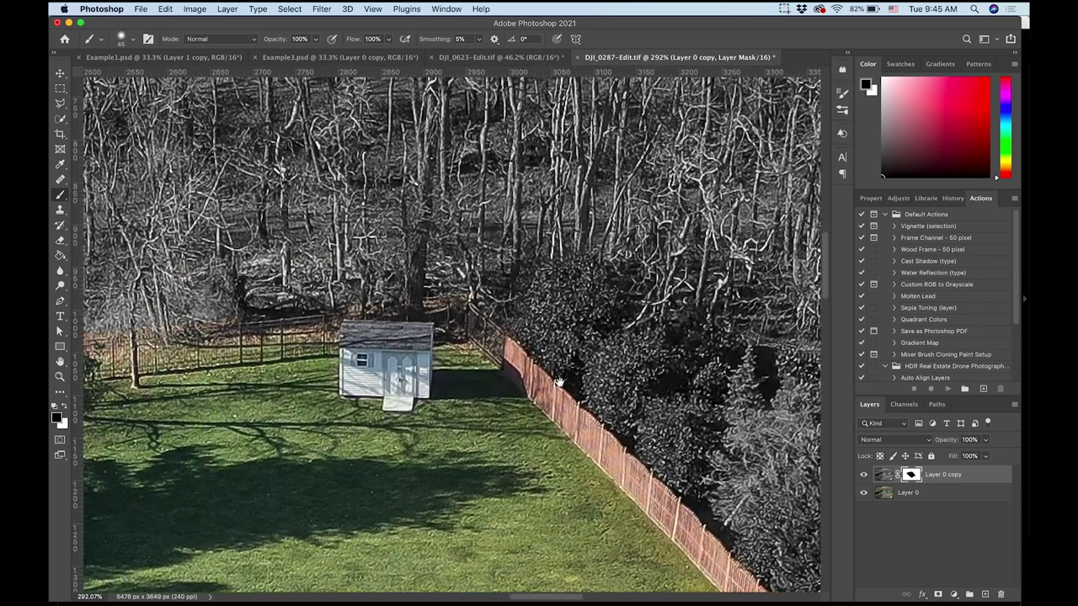
pyautogui.moveTo(526, 362); pyautogui.dragTo(678, 336)
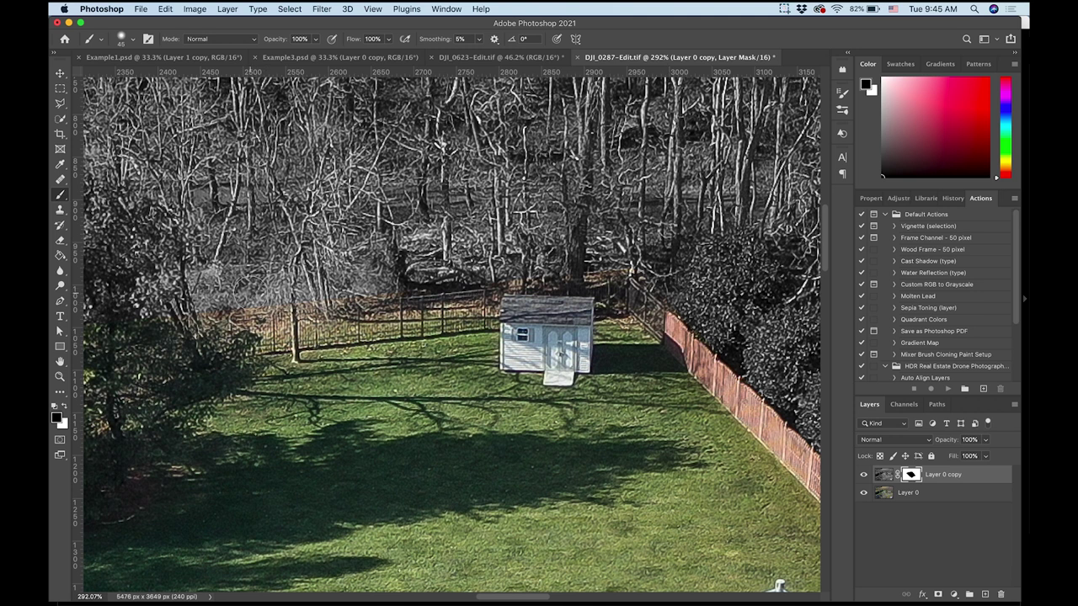
pyautogui.press('x')
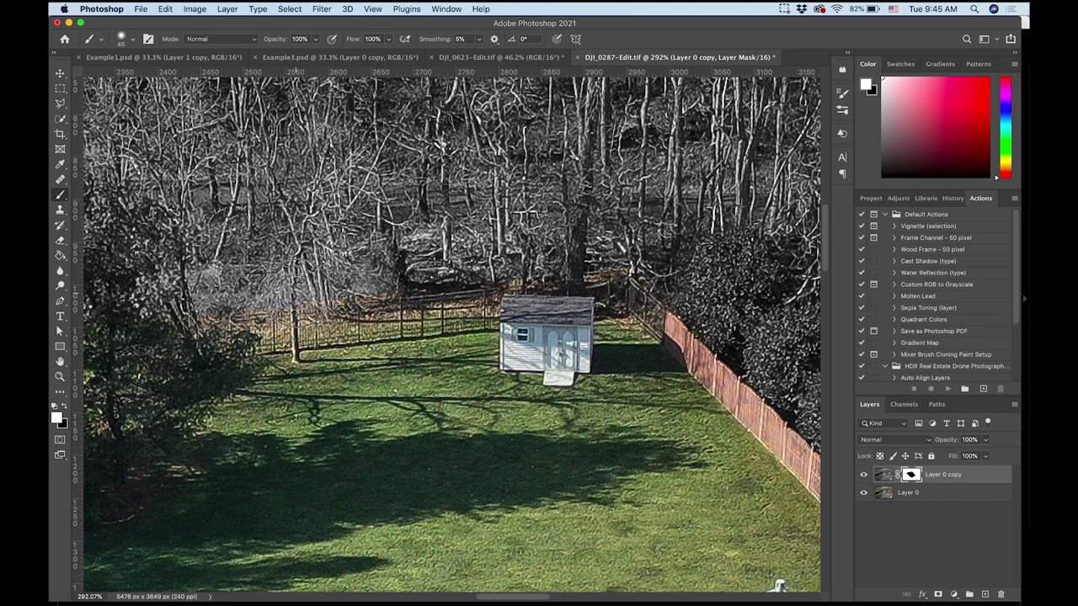
pyautogui.moveTo(345, 287)
pyautogui.mouseDown()
pyautogui.moveTo(465, 264)
pyautogui.moveTo(515, 271)
pyautogui.mouseUp()
# Paint black on the mask over the tall trees at the back corner of the lawn to restore their color, enlarging the brush to 60 px
pyautogui.hscroll(-5, 470, 253)
pyautogui.hscroll(-5, 396, 266)
pyautogui.hscroll(-3, 396, 266)
pyautogui.scroll(-2, 396, 267)
pyautogui.press('x')
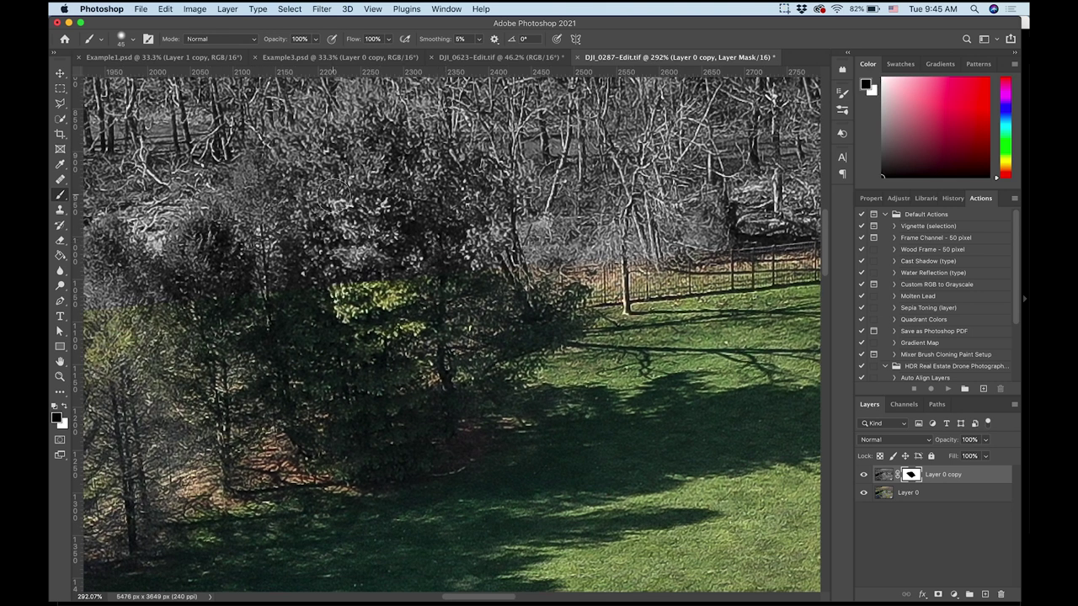
pyautogui.moveTo(257, 198)
pyautogui.mouseDown()
pyautogui.moveTo(265, 284)
pyautogui.moveTo(269, 202)
pyautogui.moveTo(255, 173)
pyautogui.moveTo(272, 187)
pyautogui.moveTo(281, 249)
pyautogui.moveTo(328, 363)
pyautogui.mouseUp()
pyautogui.moveTo(426, 215)
pyautogui.mouseDown()
pyautogui.moveTo(398, 230)
pyautogui.moveTo(371, 201)
pyautogui.moveTo(414, 198)
pyautogui.moveTo(434, 310)
pyautogui.mouseUp()
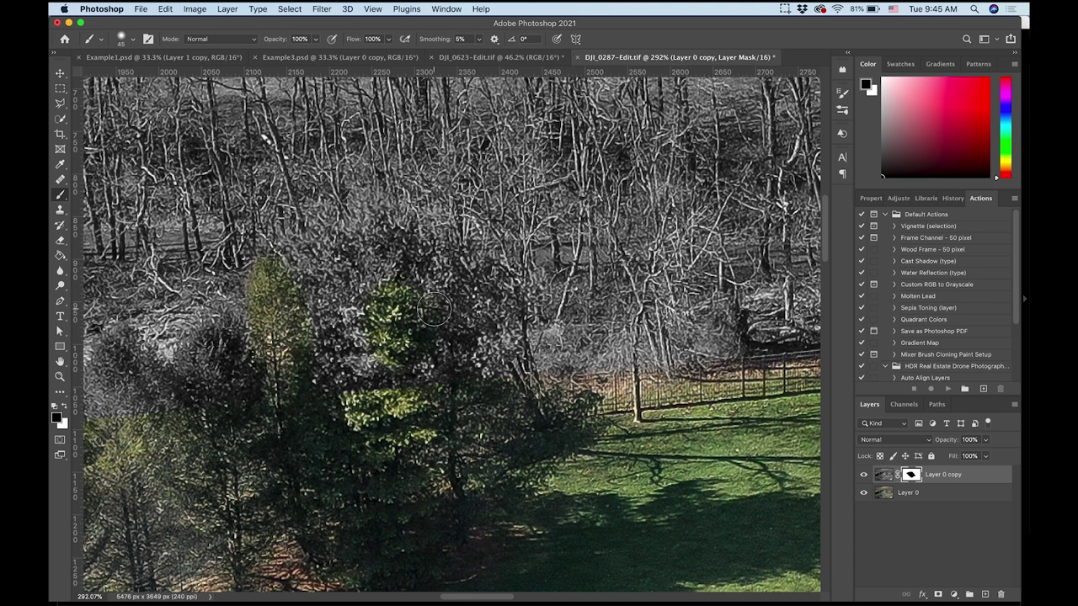
pyautogui.press('super+minus')
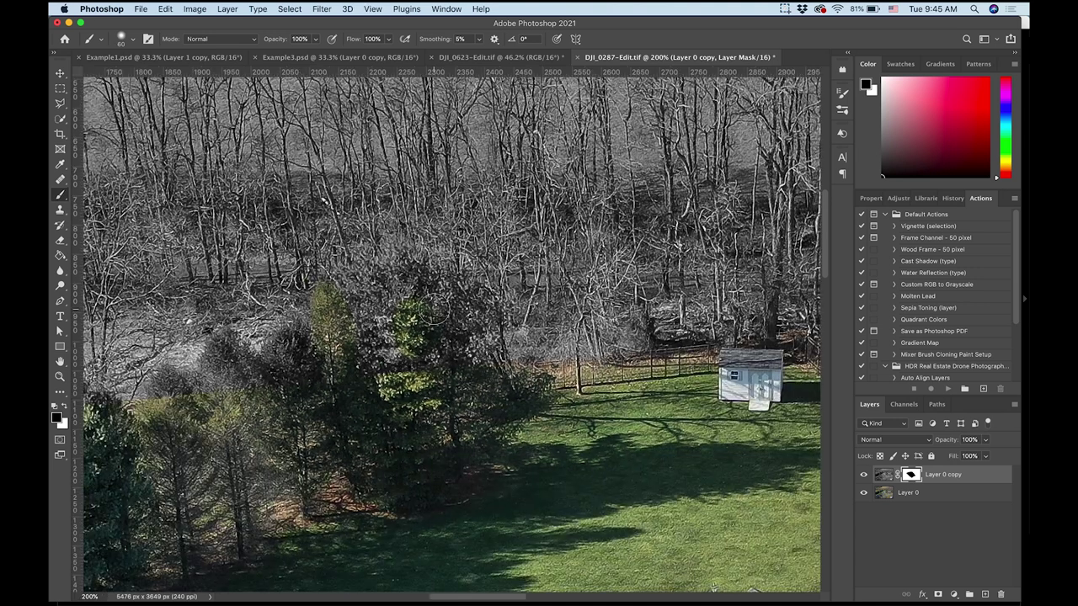
pyautogui.moveTo(419, 283)
pyautogui.mouseDown()
pyautogui.moveTo(468, 299)
pyautogui.moveTo(443, 321)
pyautogui.moveTo(455, 398)
pyautogui.moveTo(429, 331)
pyautogui.moveTo(374, 352)
pyautogui.moveTo(396, 341)
pyautogui.moveTo(397, 310)
pyautogui.moveTo(449, 311)
pyautogui.moveTo(467, 434)
pyautogui.moveTo(473, 395)
pyautogui.moveTo(456, 359)
pyautogui.moveTo(476, 343)
pyautogui.moveTo(466, 299)
pyautogui.mouseUp()
pyautogui.moveTo(416, 380); pyautogui.dragTo(464, 310)
pyautogui.moveTo(336, 276)
pyautogui.mouseDown()
pyautogui.moveTo(320, 302)
pyautogui.moveTo(347, 270)
pyautogui.moveTo(355, 318)
pyautogui.moveTo(323, 313)
pyautogui.moveTo(349, 328)
pyautogui.moveTo(334, 309)
pyautogui.moveTo(299, 323)
pyautogui.moveTo(270, 280)
pyautogui.moveTo(259, 313)
pyautogui.moveTo(275, 282)
pyautogui.moveTo(299, 319)
pyautogui.mouseUp()
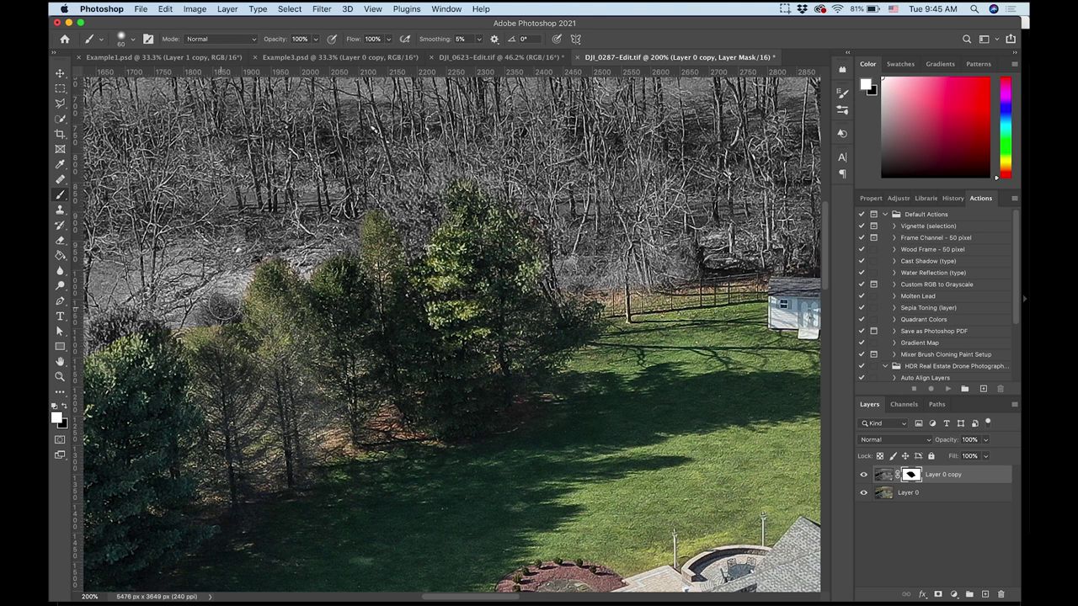
# Restore color to the tops of the dense evergreens further along the tree line by painting the mask black
pyautogui.press('x')
pyautogui.moveTo(212, 312)
pyautogui.mouseDown()
pyautogui.moveTo(218, 321)
pyautogui.moveTo(223, 308)
pyautogui.moveTo(234, 329)
pyautogui.mouseUp()
pyautogui.hscroll(-5, 231, 329)
pyautogui.scroll(-2, 232, 329)
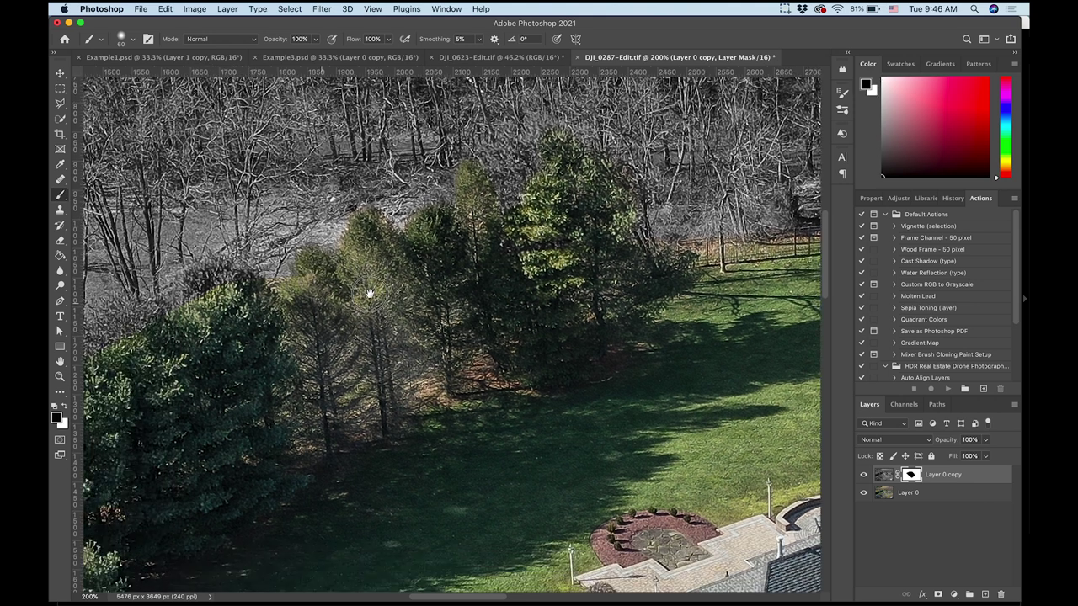
pyautogui.moveTo(272, 268)
pyautogui.mouseDown()
pyautogui.moveTo(305, 260)
pyautogui.moveTo(327, 295)
pyautogui.mouseUp()
pyautogui.moveTo(300, 335)
pyautogui.mouseDown()
pyautogui.moveTo(357, 279)
pyautogui.moveTo(435, 261)
pyautogui.mouseUp()
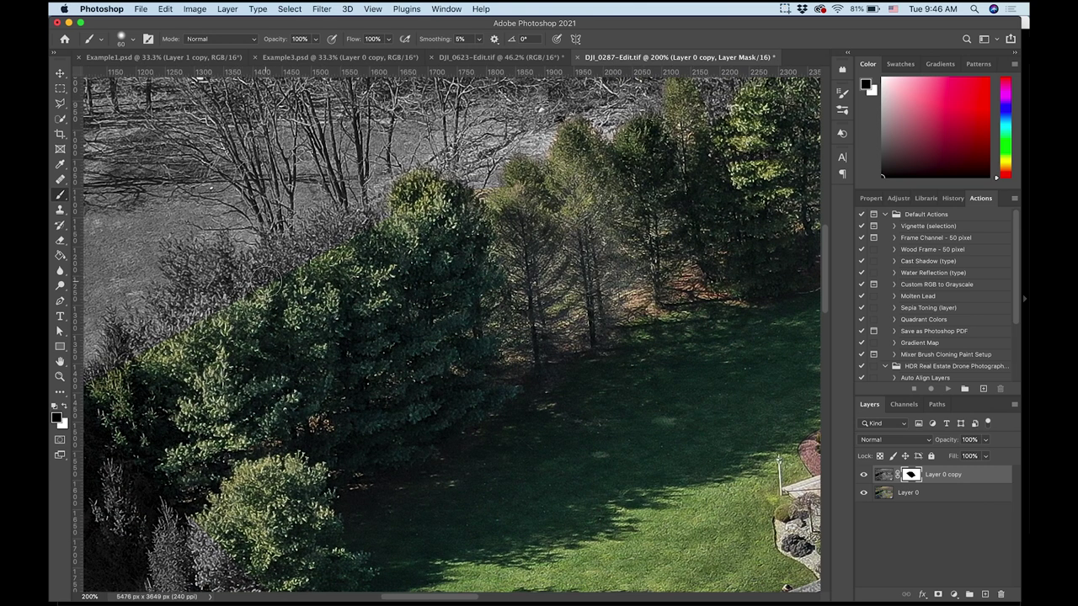
pyautogui.moveTo(253, 282)
pyautogui.mouseDown()
pyautogui.moveTo(291, 272)
pyautogui.moveTo(268, 268)
pyautogui.moveTo(318, 251)
pyautogui.moveTo(341, 226)
pyautogui.moveTo(358, 228)
pyautogui.moveTo(337, 225)
pyautogui.moveTo(291, 274)
pyautogui.moveTo(186, 320)
pyautogui.moveTo(160, 314)
pyautogui.moveTo(179, 256)
pyautogui.moveTo(215, 255)
pyautogui.moveTo(211, 286)
pyautogui.moveTo(226, 282)
pyautogui.moveTo(215, 261)
pyautogui.moveTo(206, 295)
pyautogui.mouseUp()
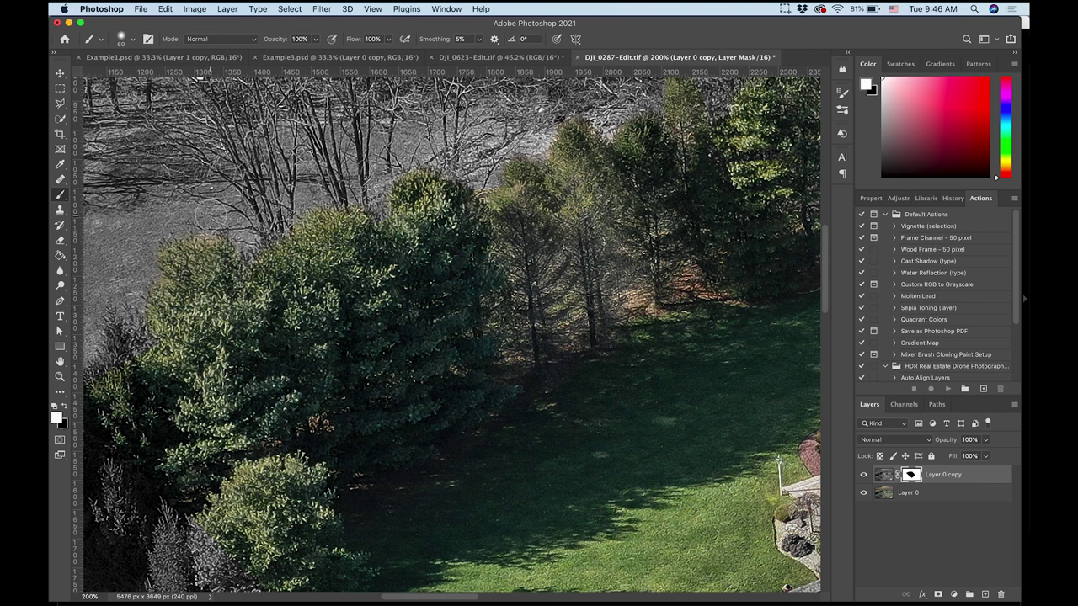
# Refine the mask around the light green tree, restoring its outer edge in black and removing color from the dark evergreens in white
pyautogui.moveTo(246, 305); pyautogui.dragTo(470, 176)
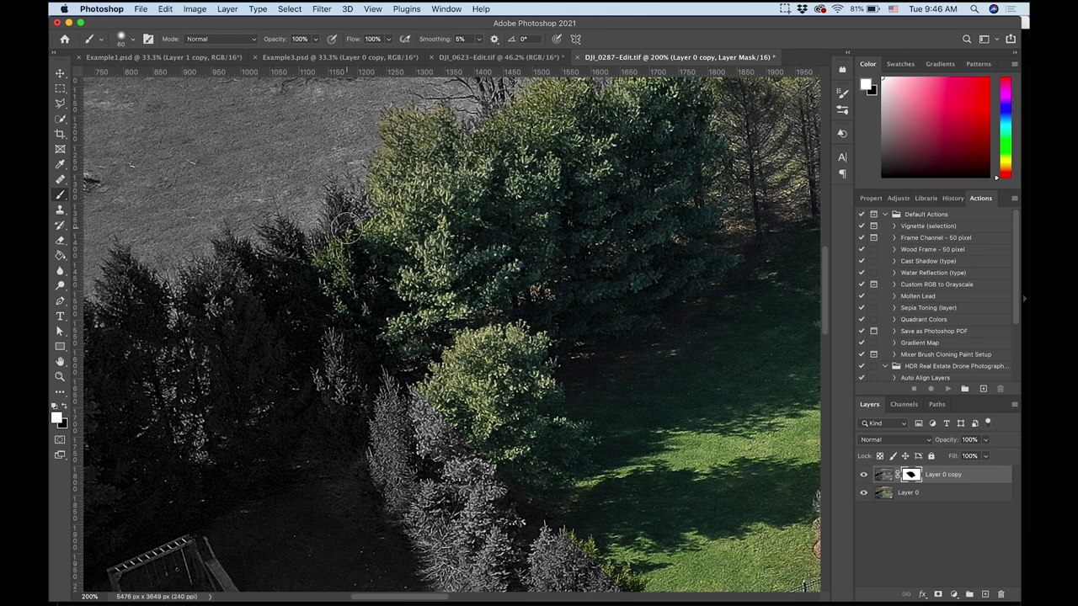
pyautogui.press('x')
pyautogui.moveTo(334, 212)
pyautogui.mouseDown()
pyautogui.moveTo(329, 241)
pyautogui.moveTo(353, 203)
pyautogui.mouseUp()
pyautogui.moveTo(440, 342); pyautogui.dragTo(368, 204)
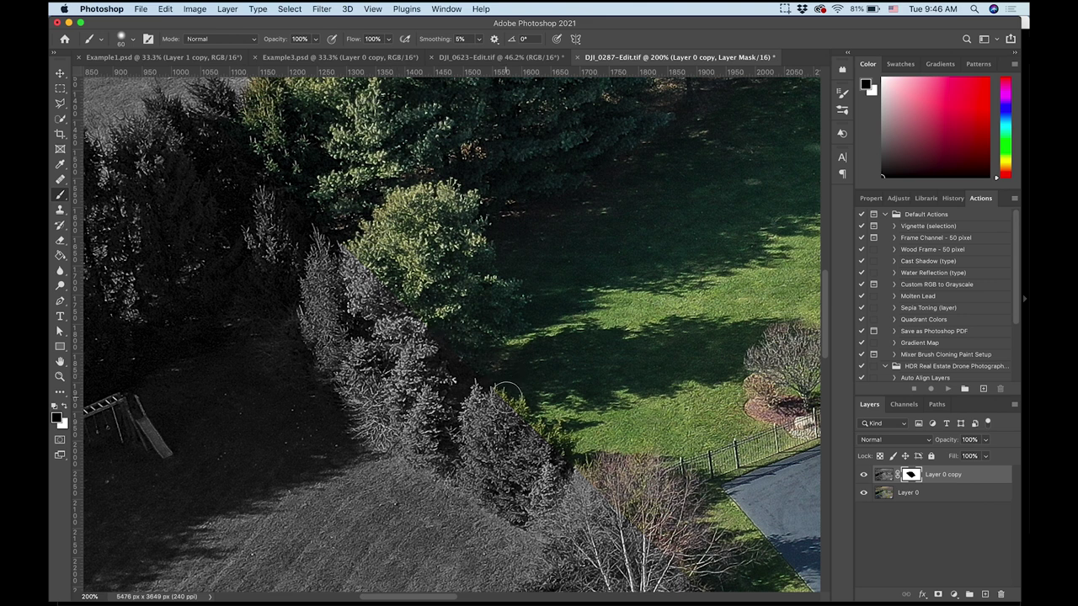
pyautogui.moveTo(521, 392)
pyautogui.mouseDown()
pyautogui.moveTo(547, 414)
pyautogui.moveTo(515, 400)
pyautogui.moveTo(504, 408)
pyautogui.moveTo(517, 414)
pyautogui.moveTo(502, 414)
pyautogui.moveTo(547, 459)
pyautogui.mouseUp()
pyautogui.press('x')
pyautogui.moveTo(362, 284)
pyautogui.mouseDown()
pyautogui.moveTo(400, 295)
pyautogui.moveTo(374, 296)
pyautogui.moveTo(347, 272)
pyautogui.moveTo(355, 251)
pyautogui.moveTo(381, 255)
pyautogui.mouseUp()
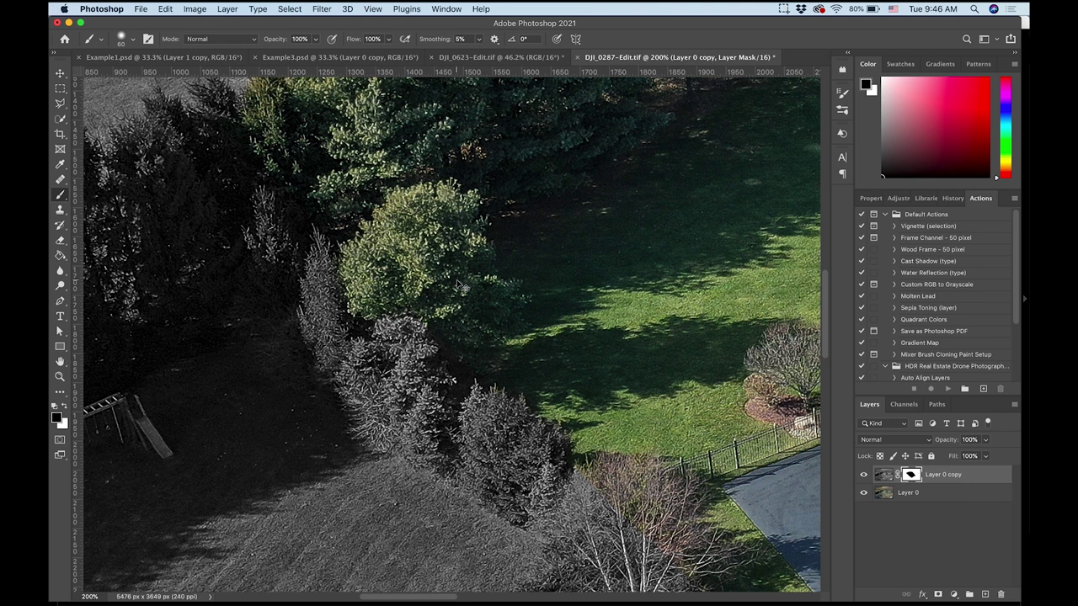
# Paint white on the mask over the bare tree and bushes beside the driveway to turn them black and white
pyautogui.scroll(-5, 523, 305)
pyautogui.hscroll(4, 523, 304)
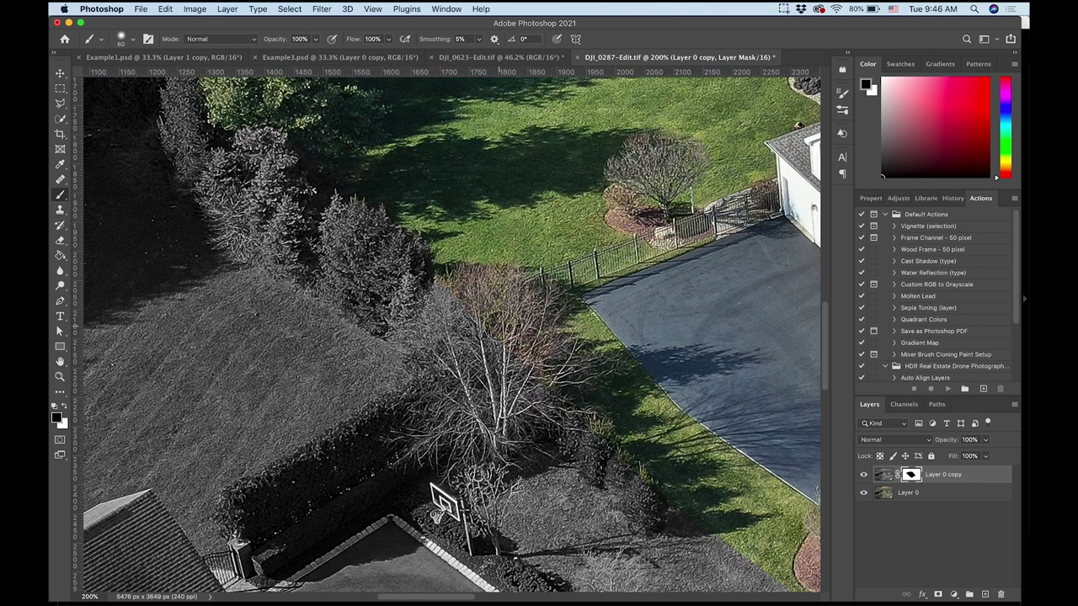
pyautogui.moveTo(447, 282)
pyautogui.mouseDown()
pyautogui.moveTo(489, 282)
pyautogui.moveTo(488, 311)
pyautogui.moveTo(510, 330)
pyautogui.moveTo(526, 314)
pyautogui.moveTo(543, 354)
pyautogui.moveTo(556, 347)
pyautogui.moveTo(565, 358)
pyautogui.moveTo(526, 379)
pyautogui.moveTo(540, 304)
pyautogui.moveTo(501, 307)
pyautogui.moveTo(492, 346)
pyautogui.mouseUp()
pyautogui.moveTo(636, 476); pyautogui.dragTo(463, 430)
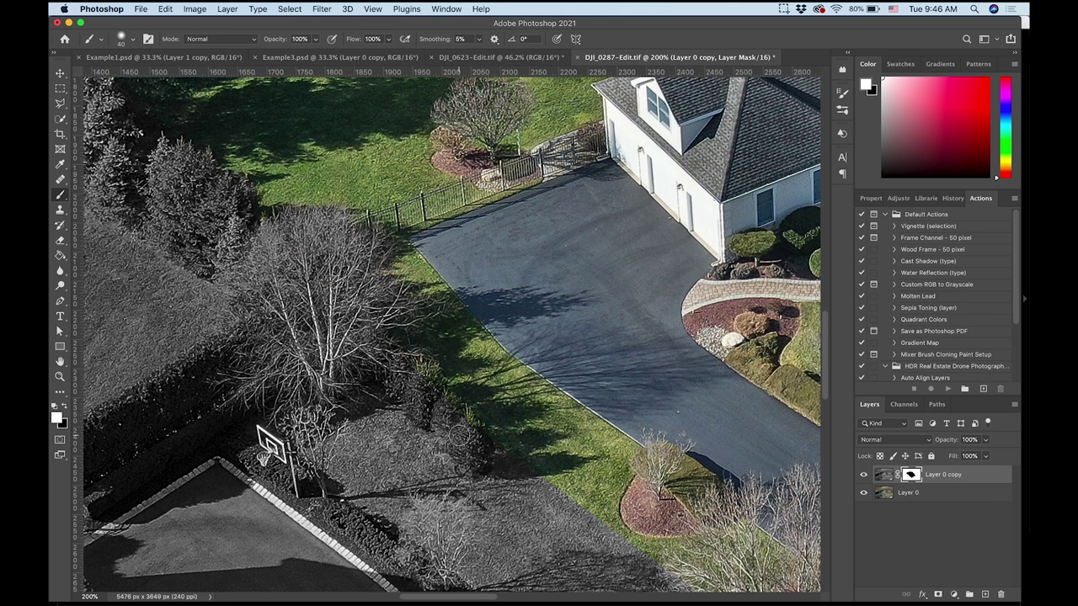
pyautogui.moveTo(469, 425)
pyautogui.mouseDown()
pyautogui.moveTo(447, 409)
pyautogui.moveTo(432, 370)
pyautogui.mouseUp()
pyautogui.moveTo(492, 394); pyautogui.dragTo(346, 234)
pyautogui.moveTo(464, 280); pyautogui.dragTo(396, 226)
pyautogui.press('super+0')
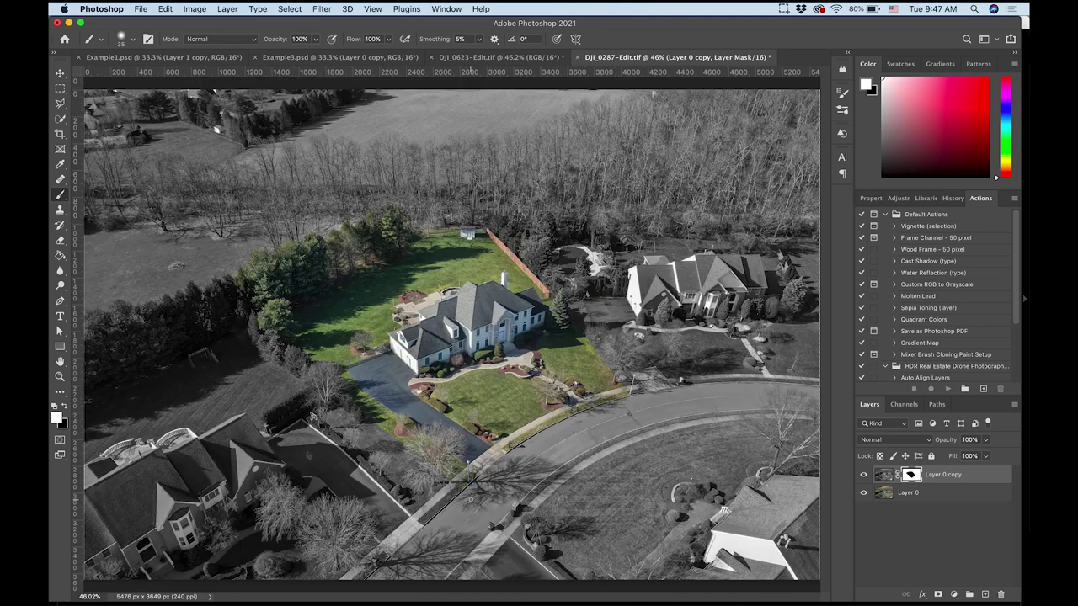
pyautogui.press('z')
pyautogui.moveTo(455, 461); pyautogui.dragTo(496, 474)
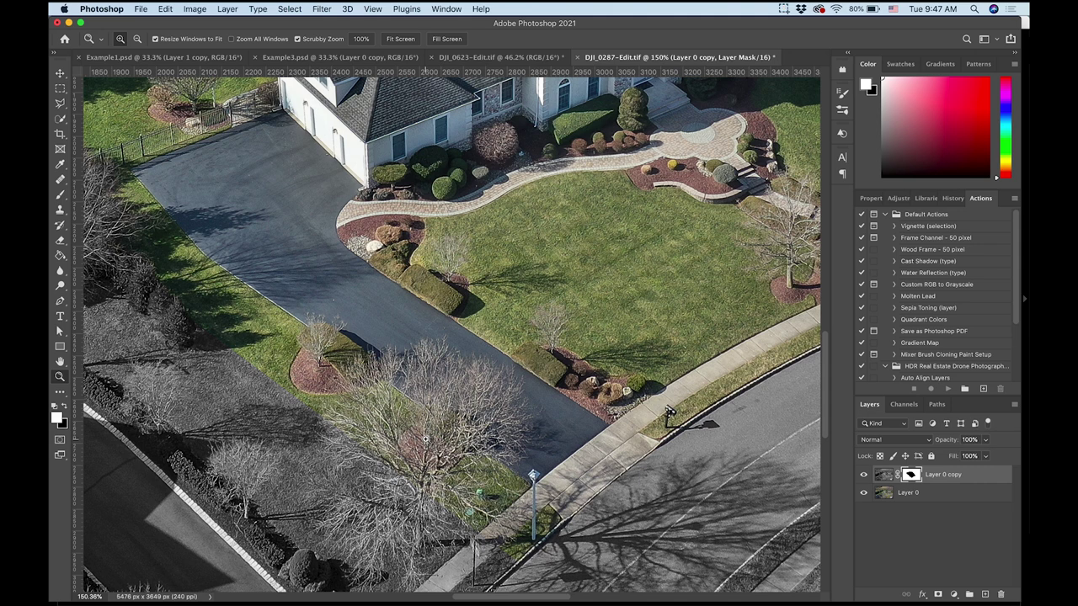
pyautogui.moveTo(565, 373); pyautogui.dragTo(390, 404)
pyautogui.moveTo(510, 317); pyautogui.dragTo(418, 412)
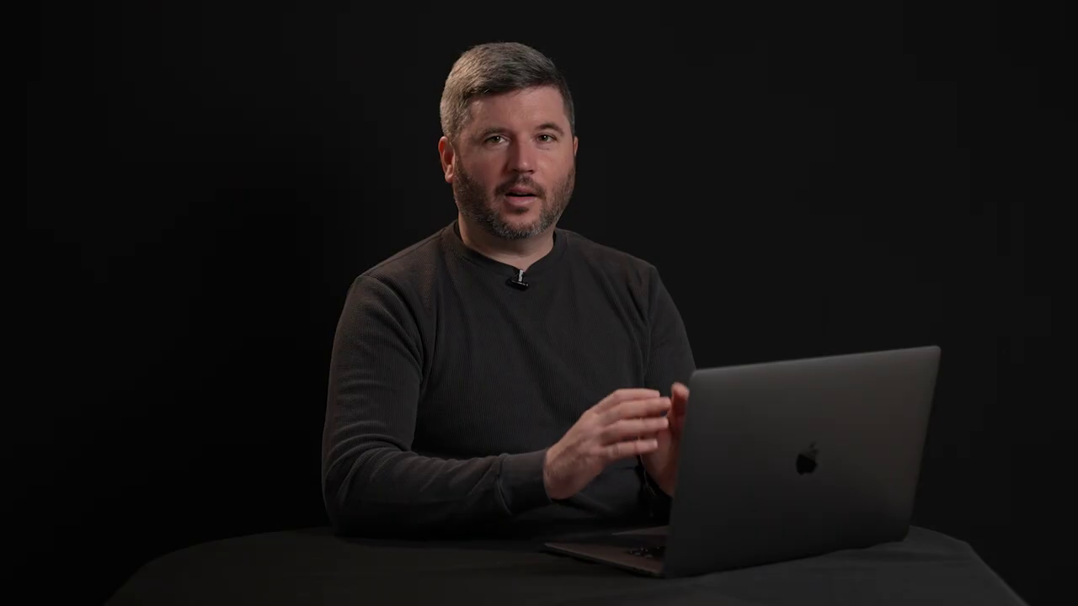